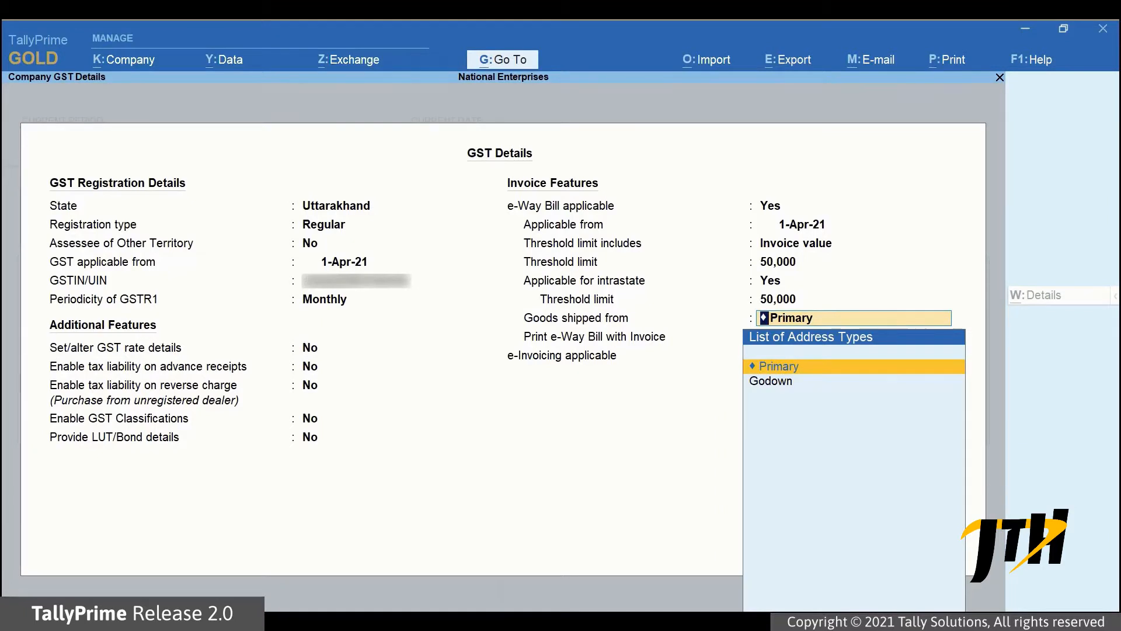
- Keep goods shipped from Primary, e-Way Bill printing with invoice on and e-Invoicing off, and save the GST details and company features
key(Return)
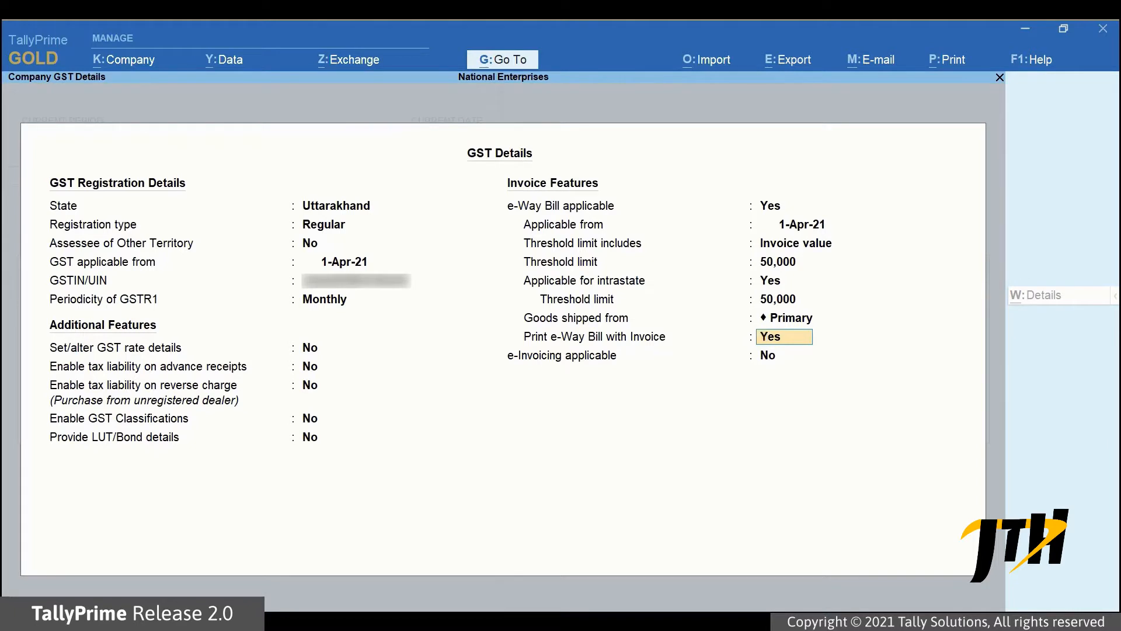
key(Return)
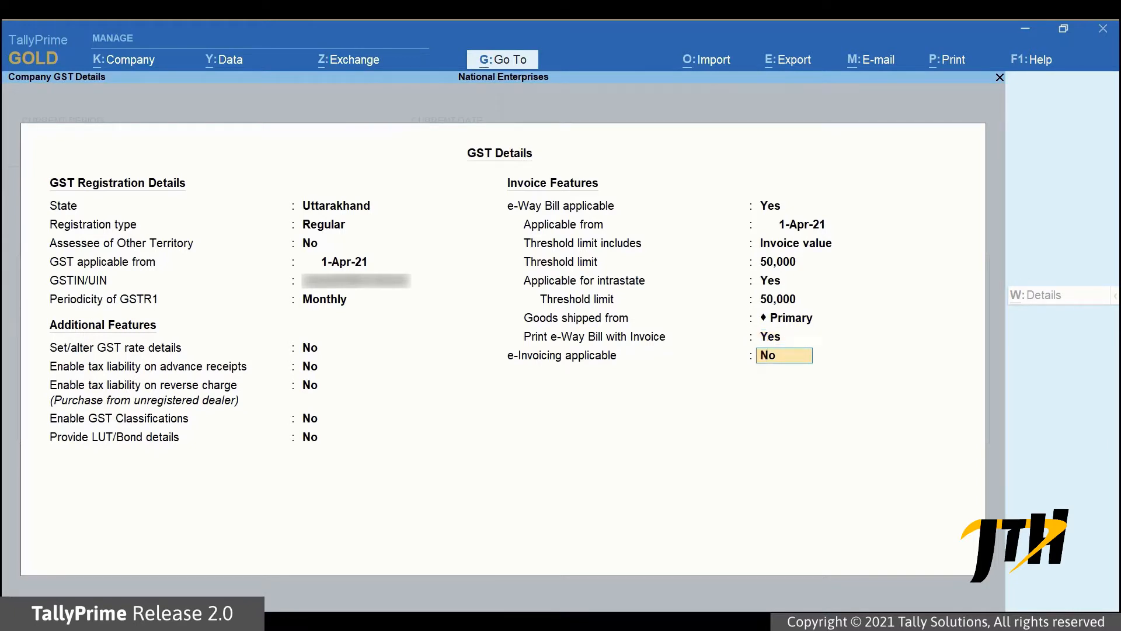
key(ctrl+a)
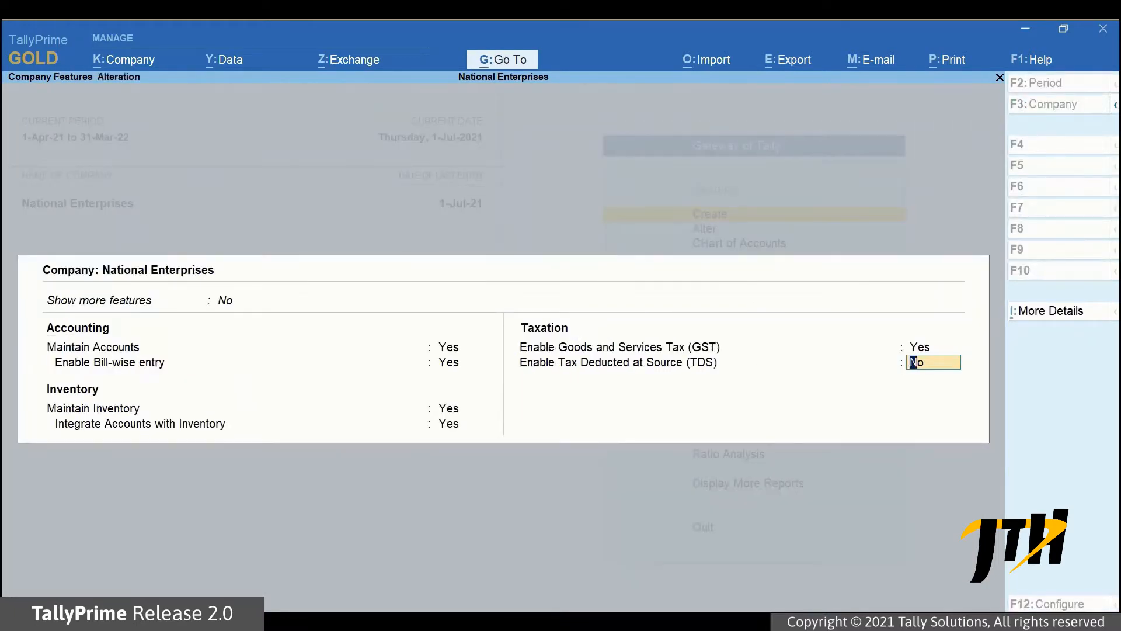
key(ctrl+a)
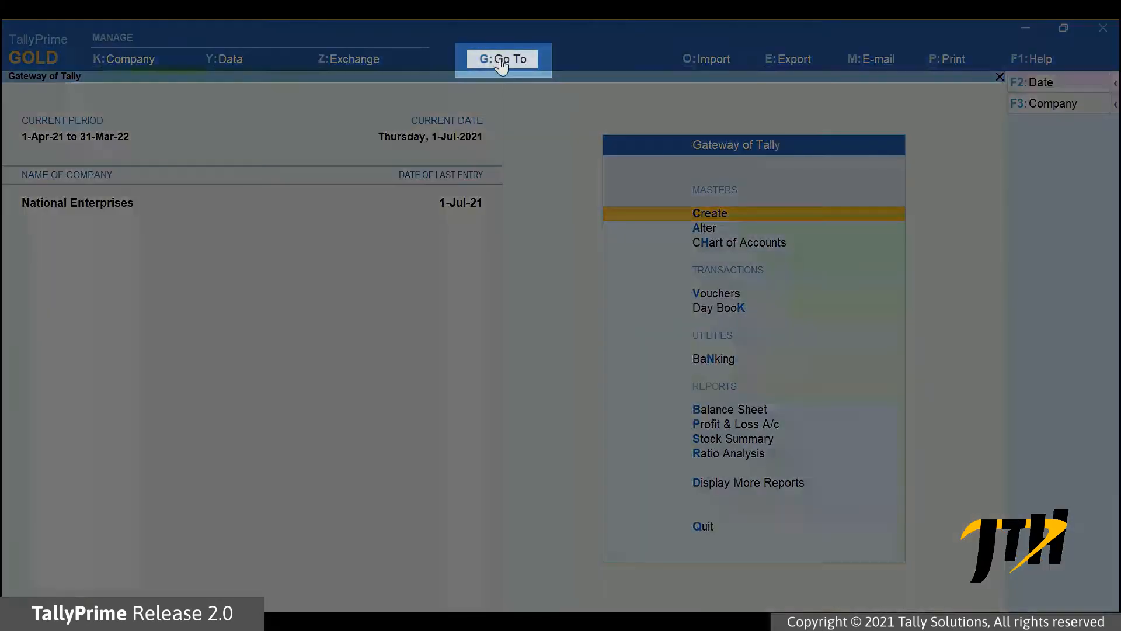
- Open the Create Voucher screen for a new accounting voucher
click(500, 59)
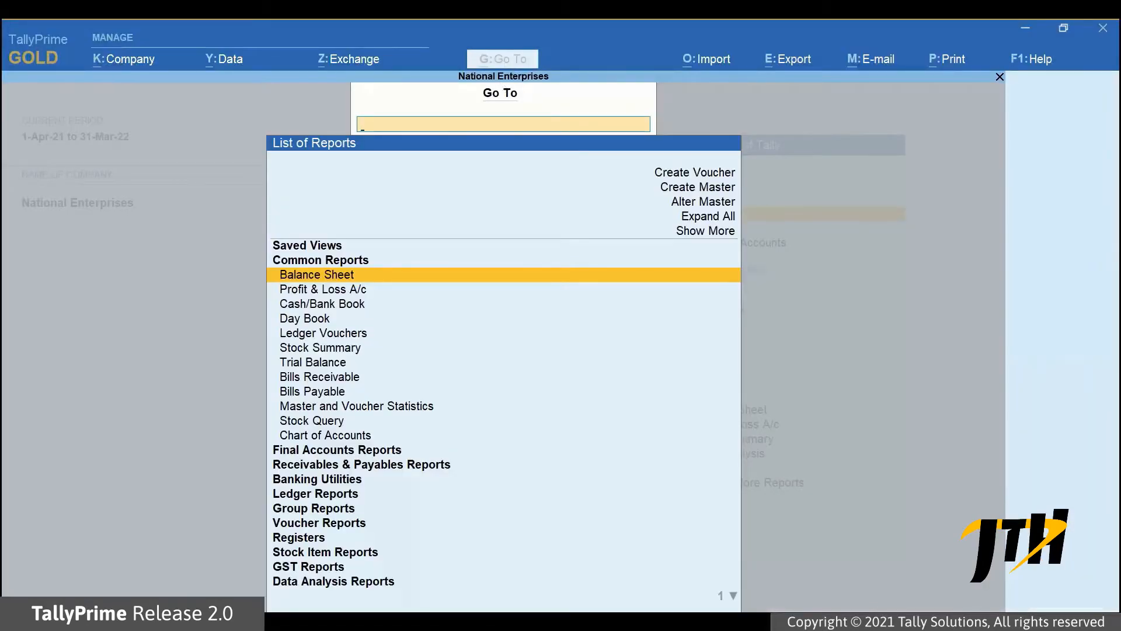
key(Up)
key(Up)
key(Up)
key(Up)
key(Up)
key(Up)
key(Up)
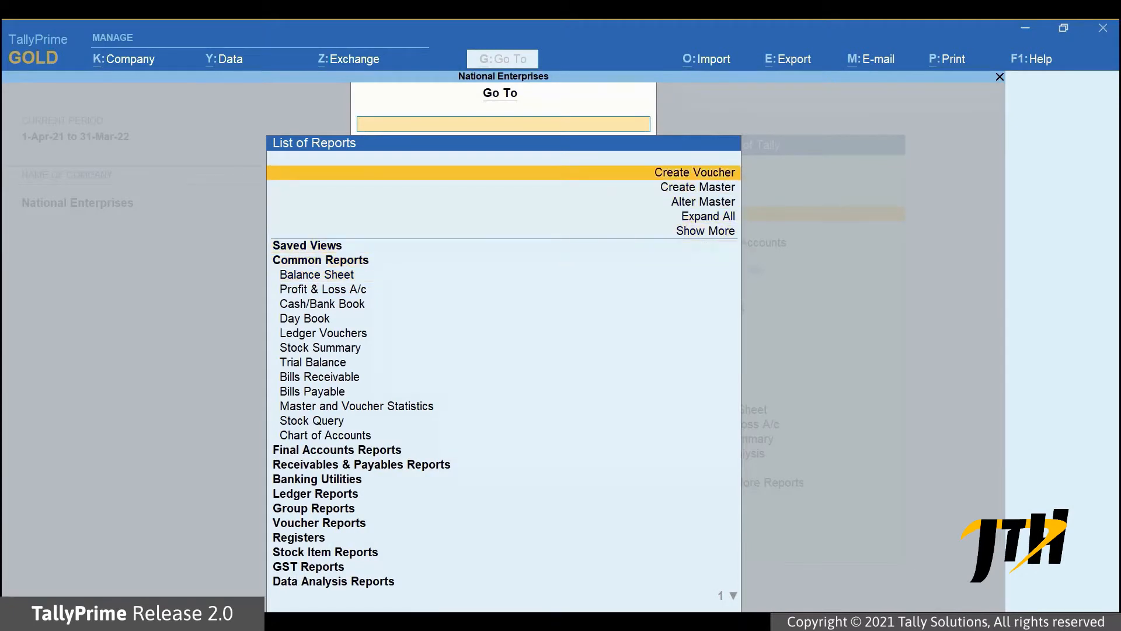
key(Return)
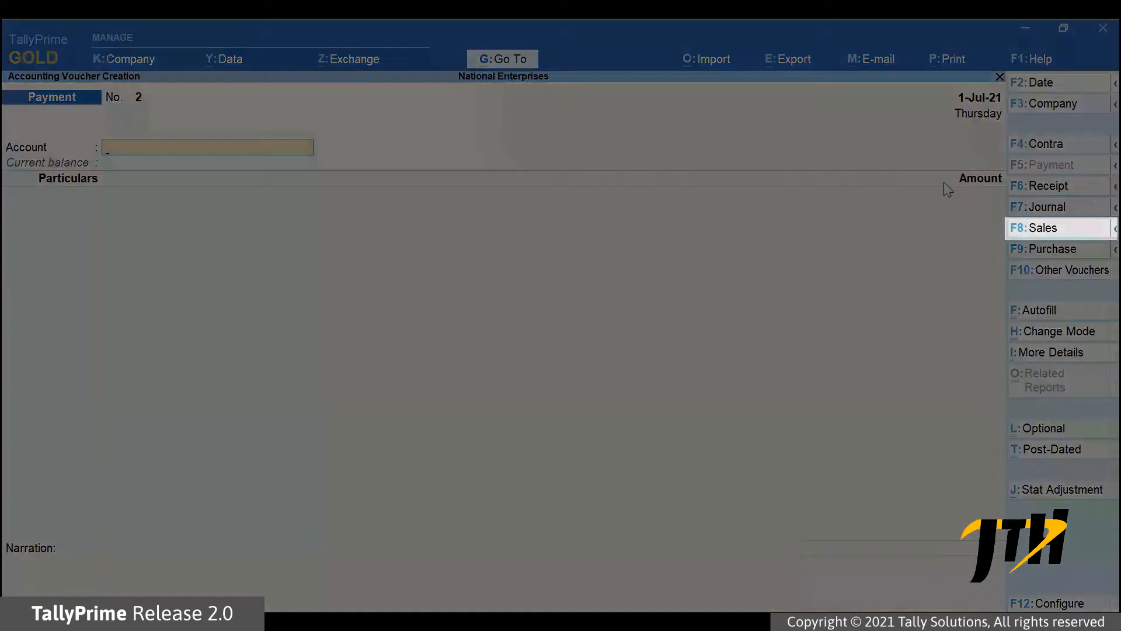
- Switch the new voucher to a Sales voucher in Item Invoice mode
click(1030, 229)
click(1058, 336)
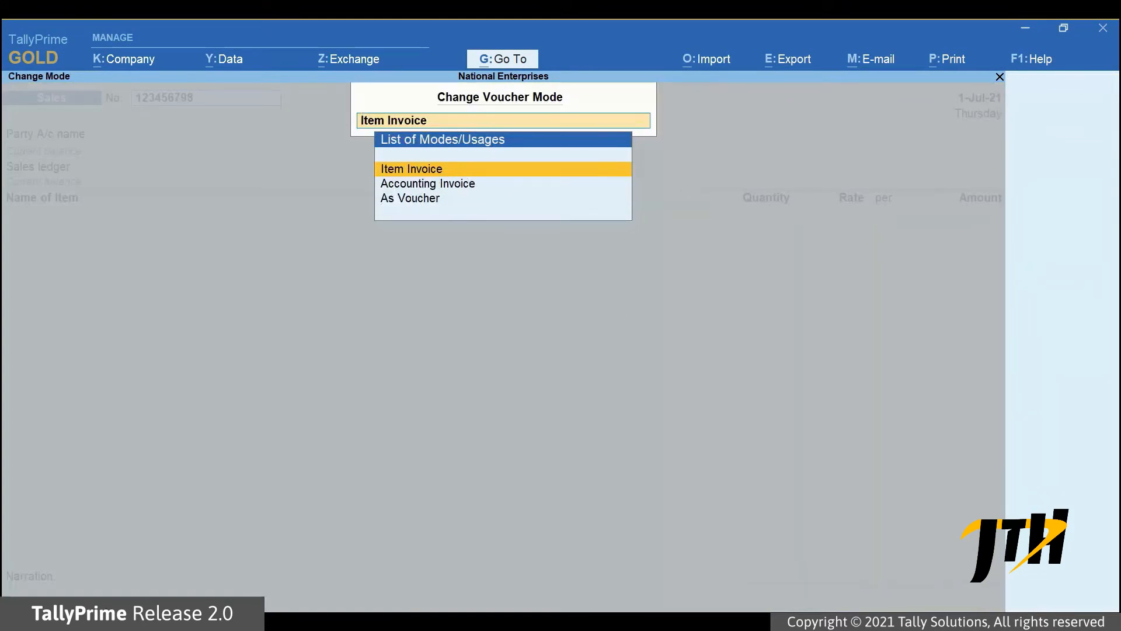
key(Return)
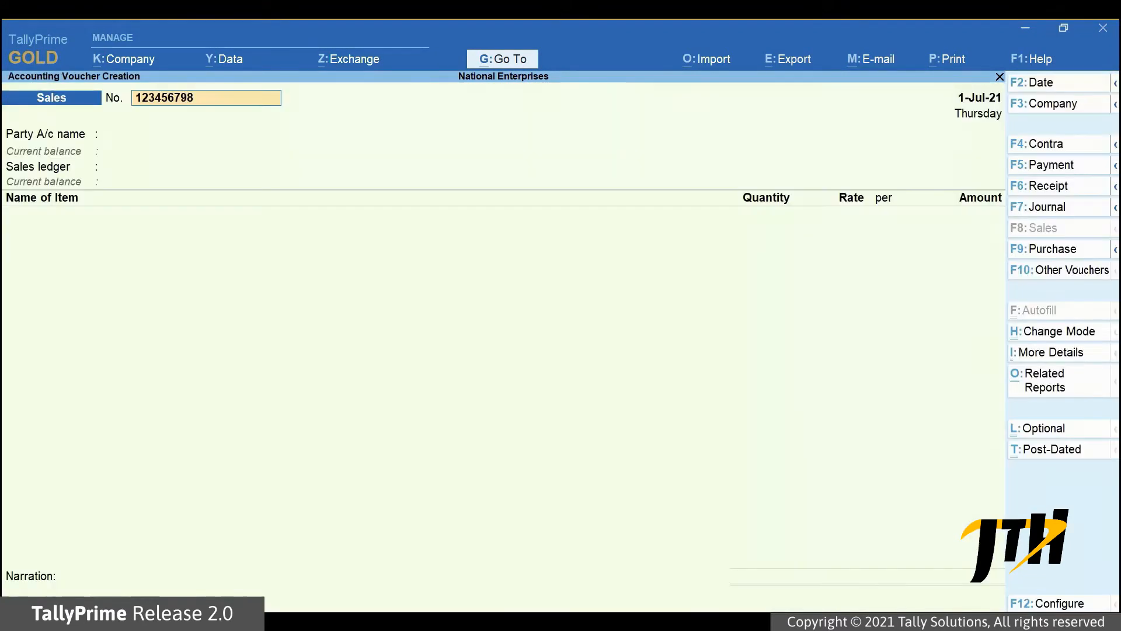
- Keep the prefilled voucher number and select Ganeshji Enterprises as the party account
key(Return)
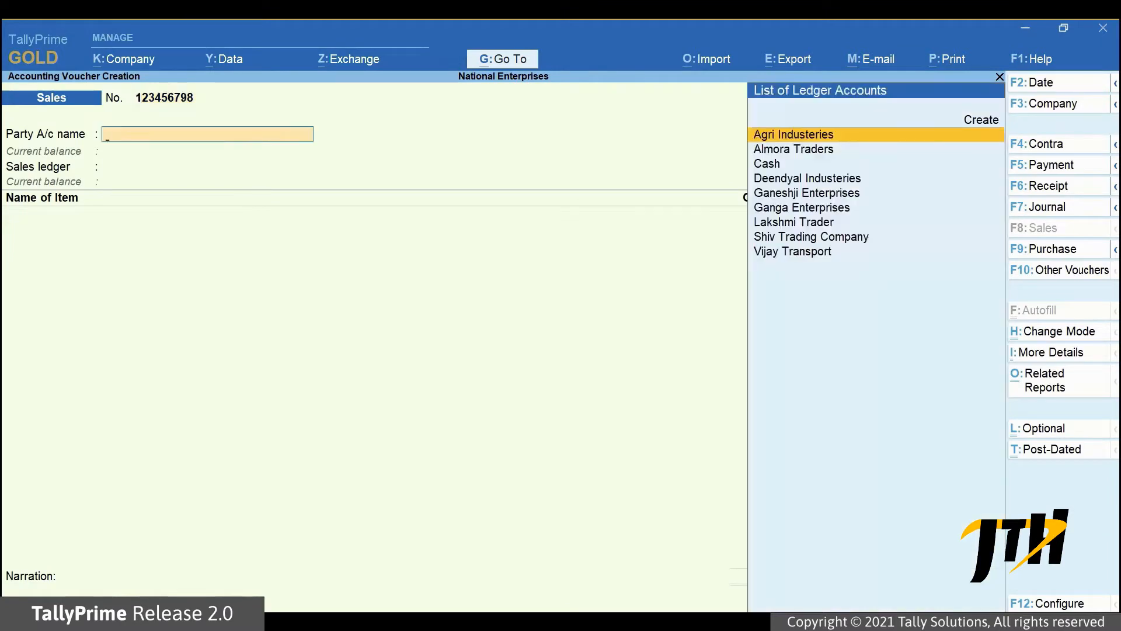
key(Down)
key(Down)
key(Down)
key(Down)
key(Return)
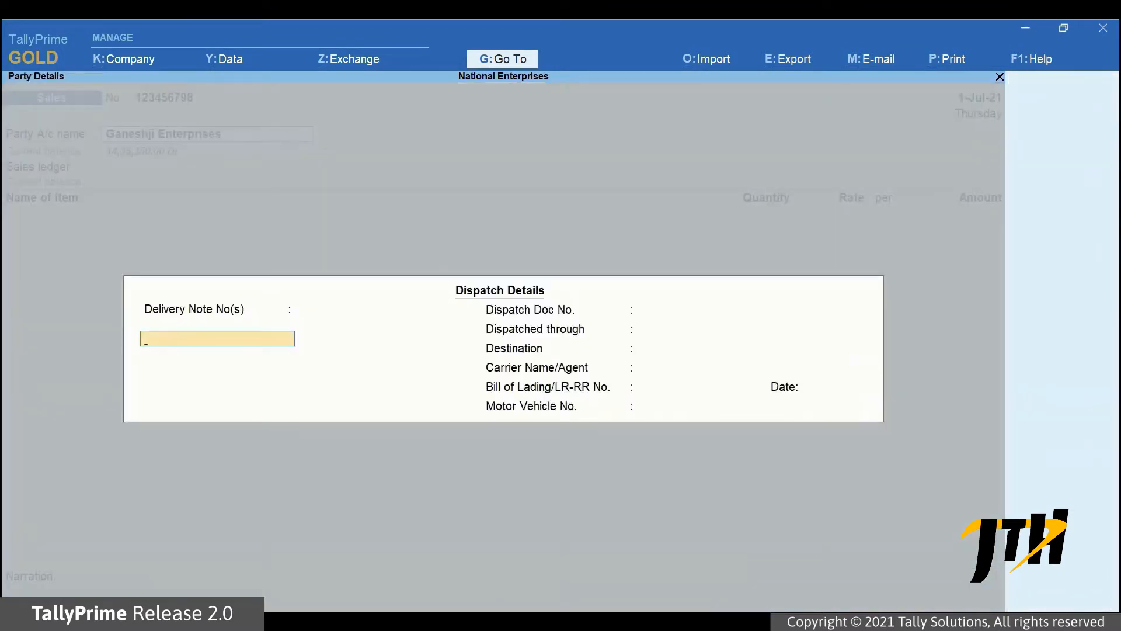
- Enter delivery note number 123 dated 1-Jul-21 and dispatch document number UK-4532 in the dispatch details
text(123)
key(Return)
key(Return)
key(Return)
text(UK-4532)
key(Return)
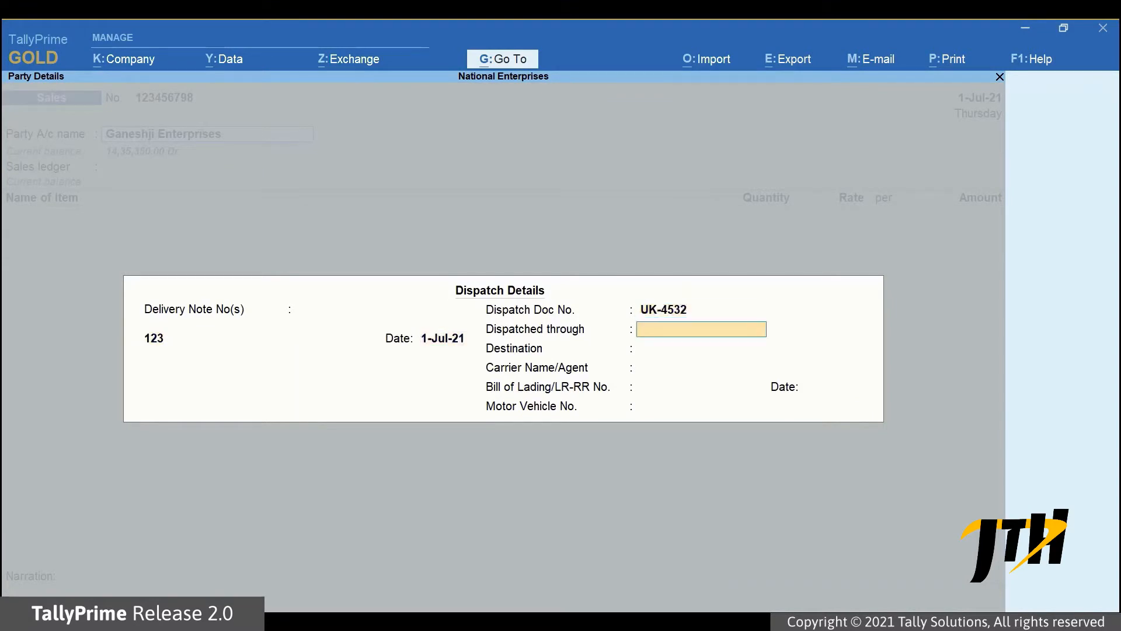
text(Tempo)
key(Return)
text(Bengaluru)
key(Return)
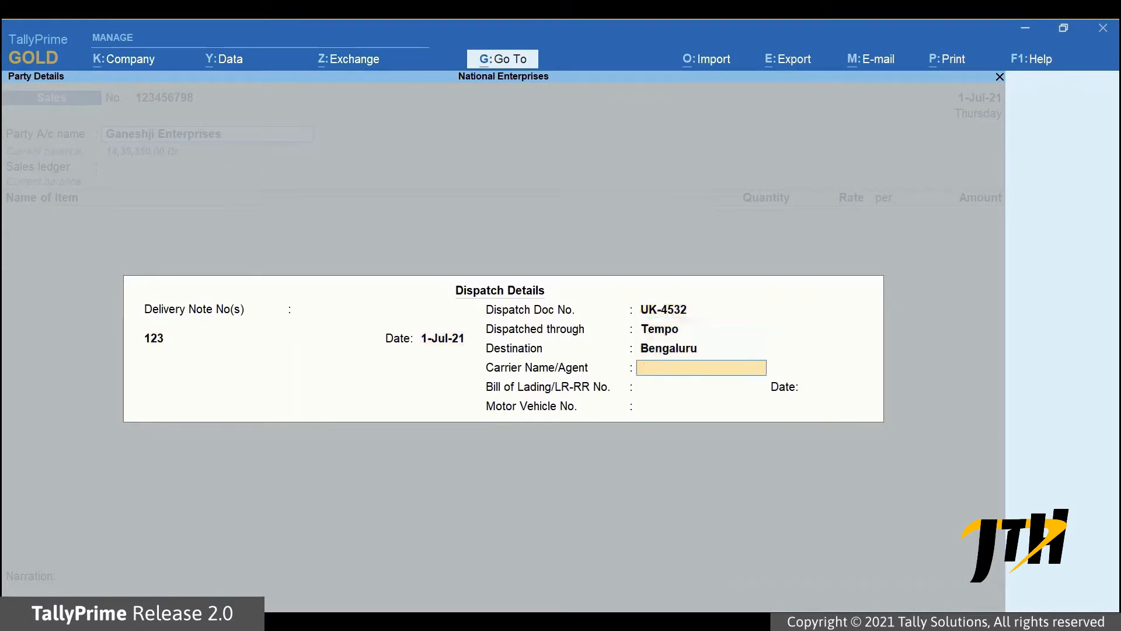
text(Vijay Transport)
key(Return)
key(Return)
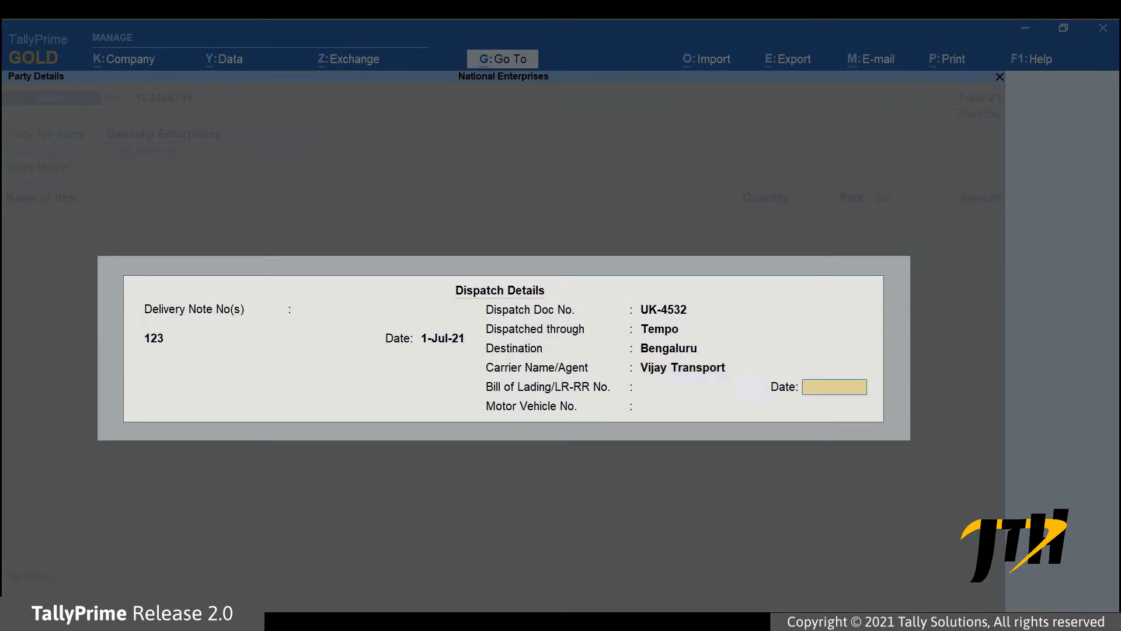
key(Return)
text(KA05D3452)
key(Return)
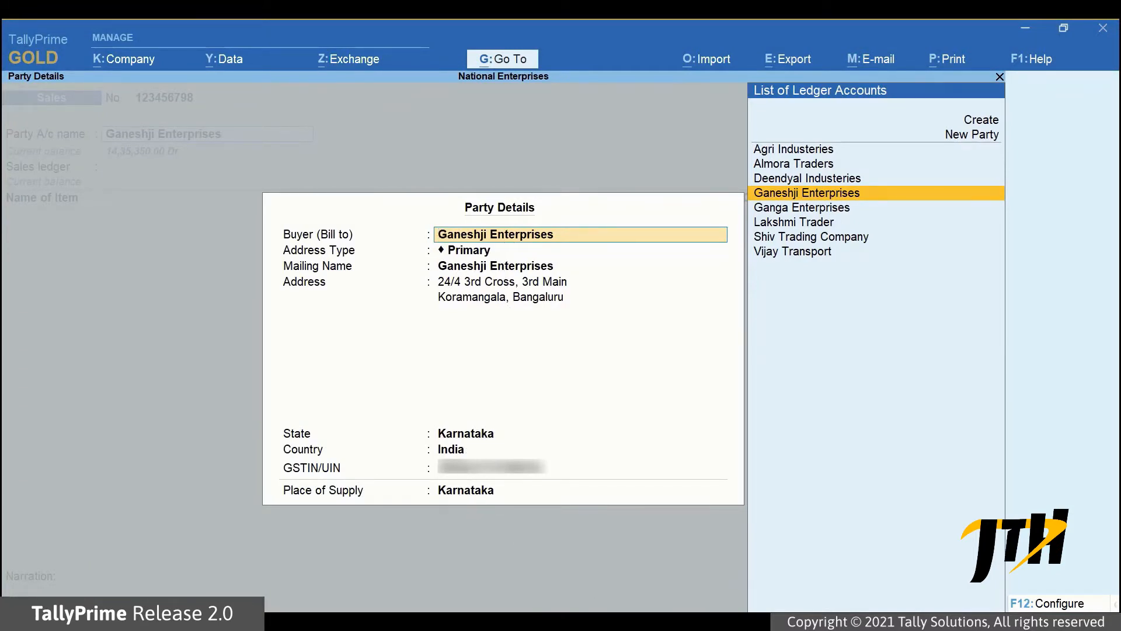
- Accept the buyer's prefilled party details with Karnataka as the place of supply
key(Return)
key(Return)
key(Return)
key(Return)
key(Return)
key(Return)
key(Return)
key(Return)
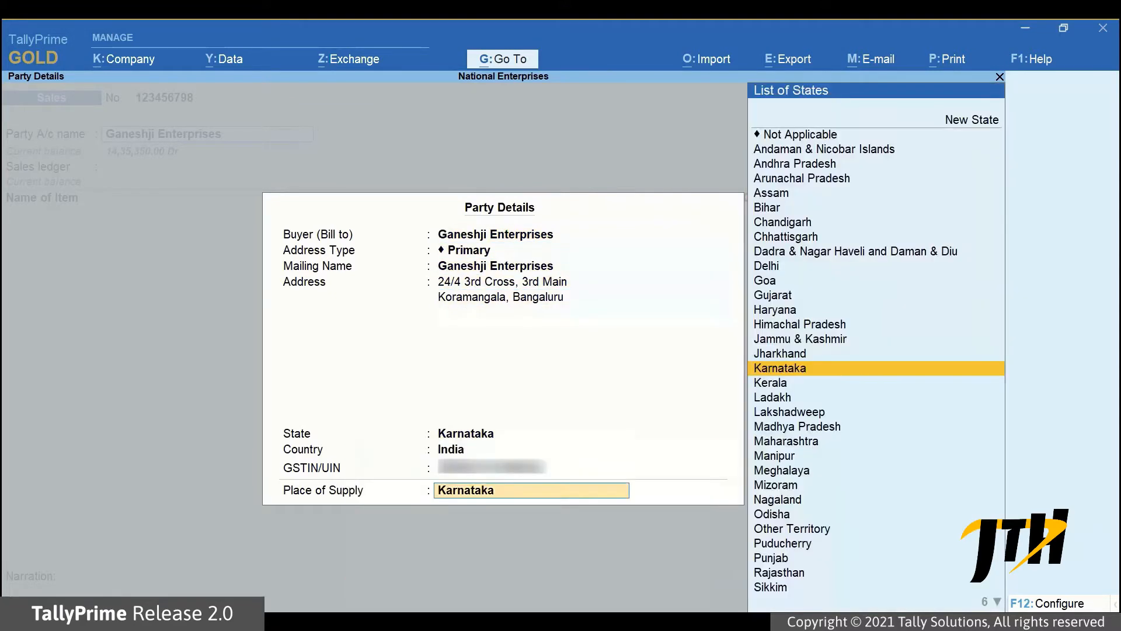
key(Return)
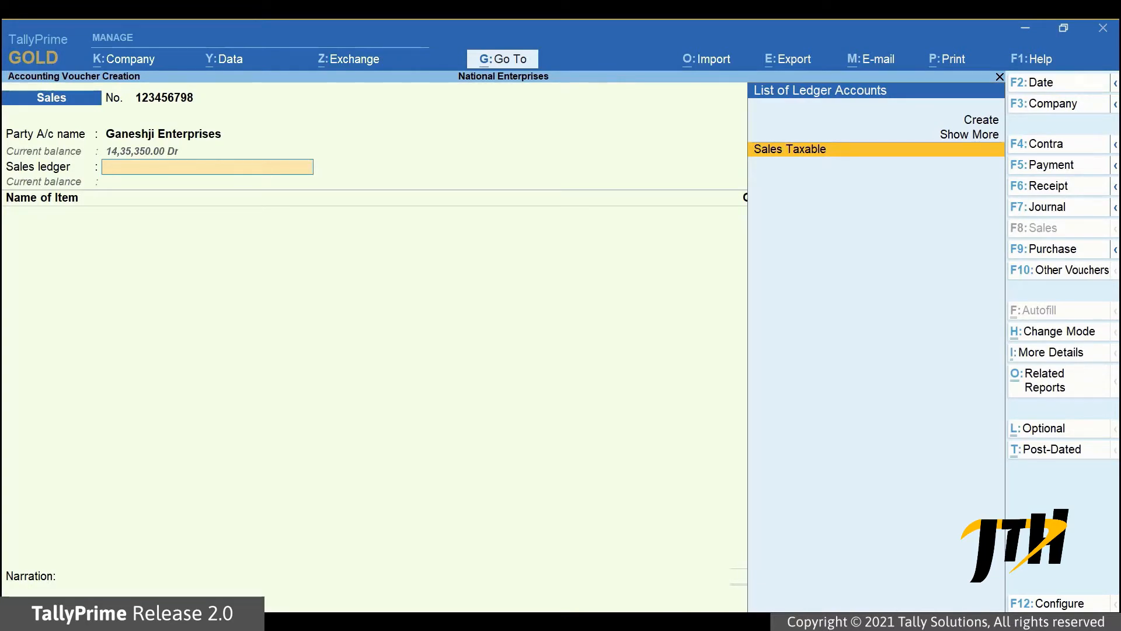
- Choose the Sales Taxable ledger and add 300 KG of Synthetic Polyester Yarn (Bright) at 175.00 per KG
key(Return)
text(Sy)
key(Down)
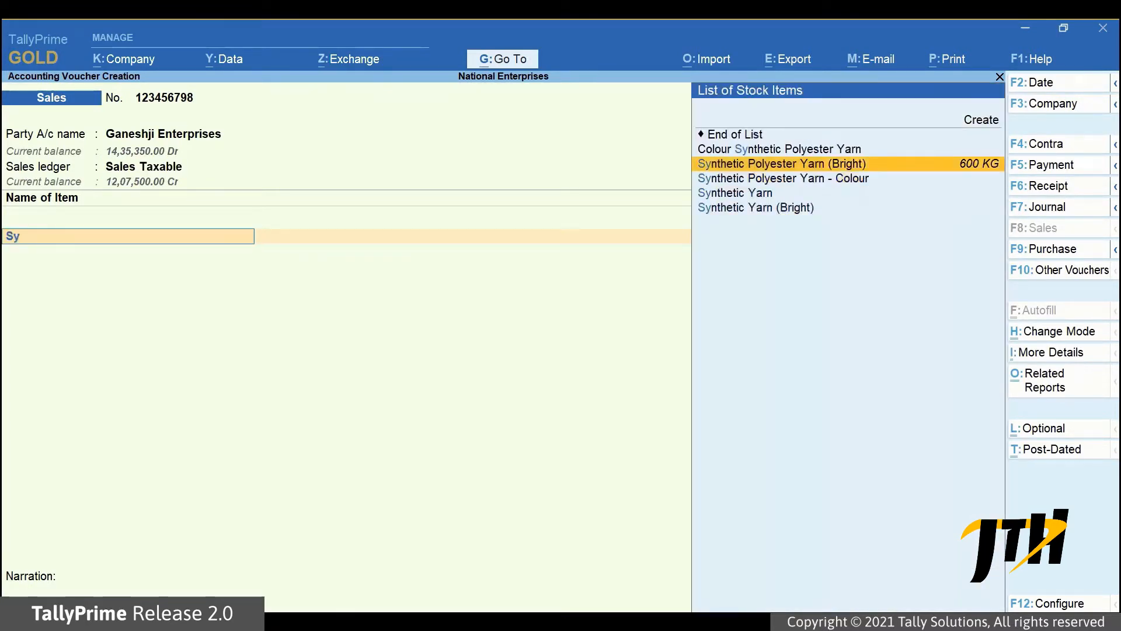
key(Return)
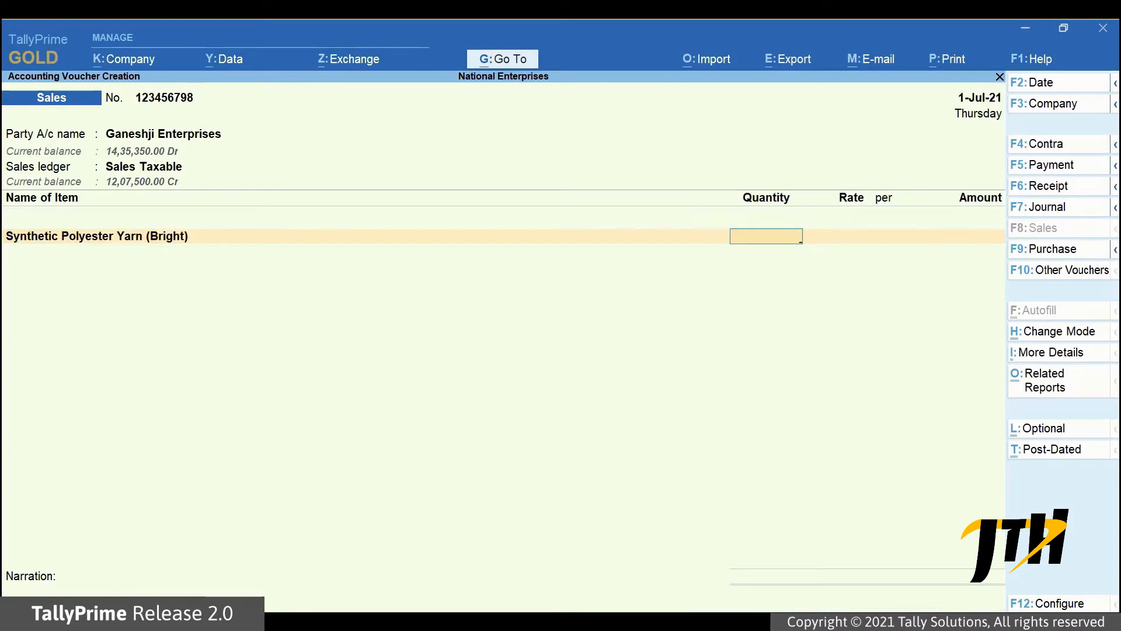
text(300)
key(Return)
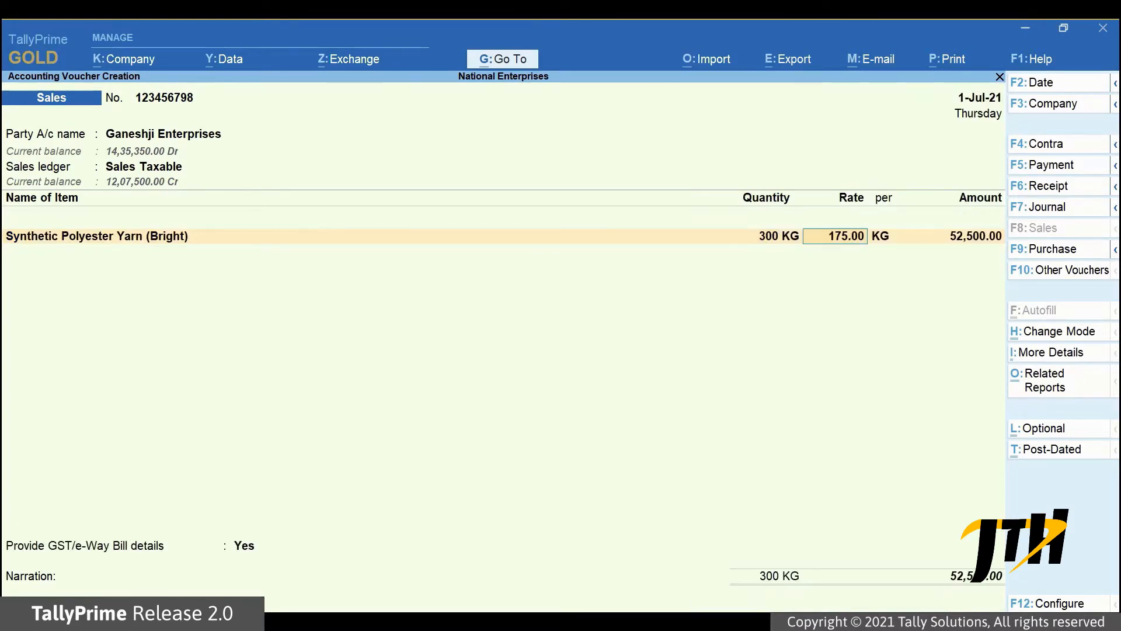
key(Return)
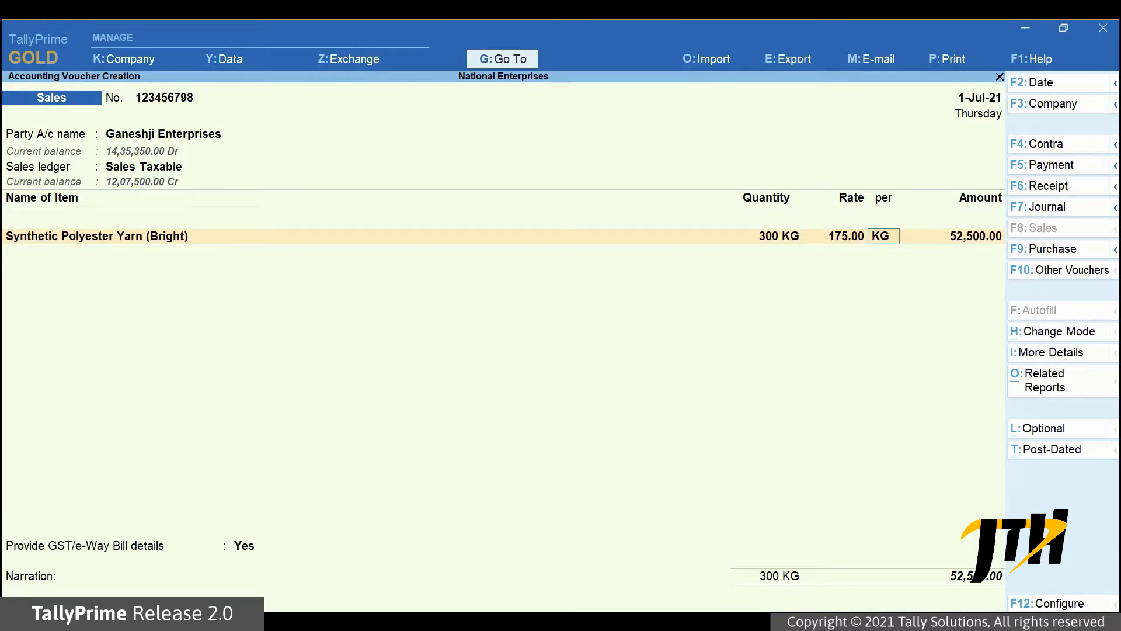
key(Return)
key(Return)
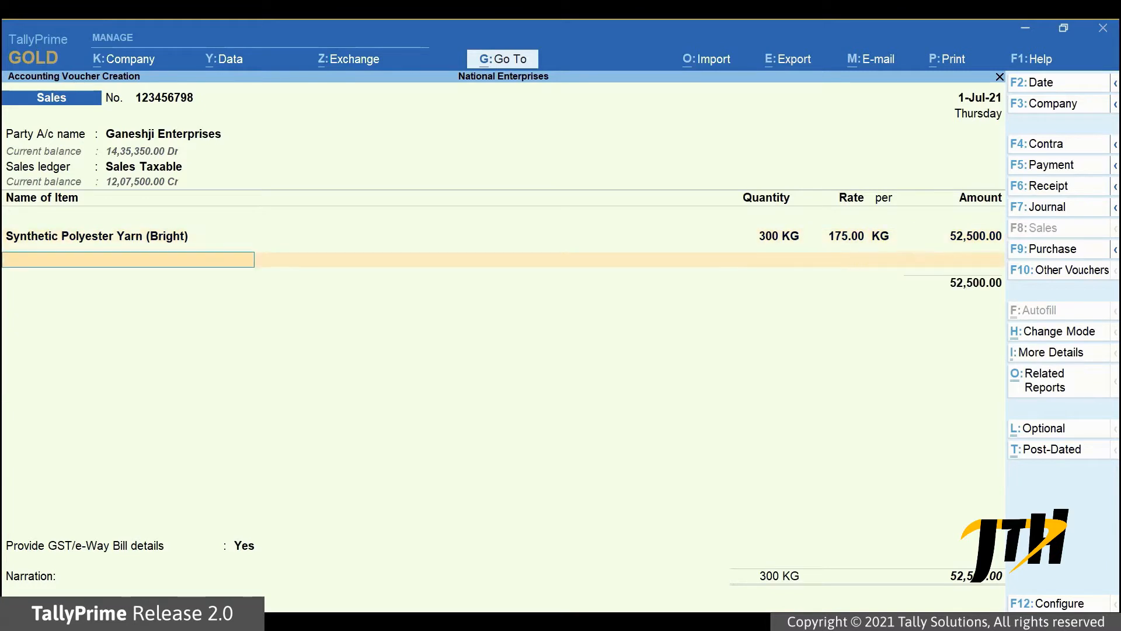
- End the item list and add the IGST ledger with its calculated tax amount to the invoice
key(Return)
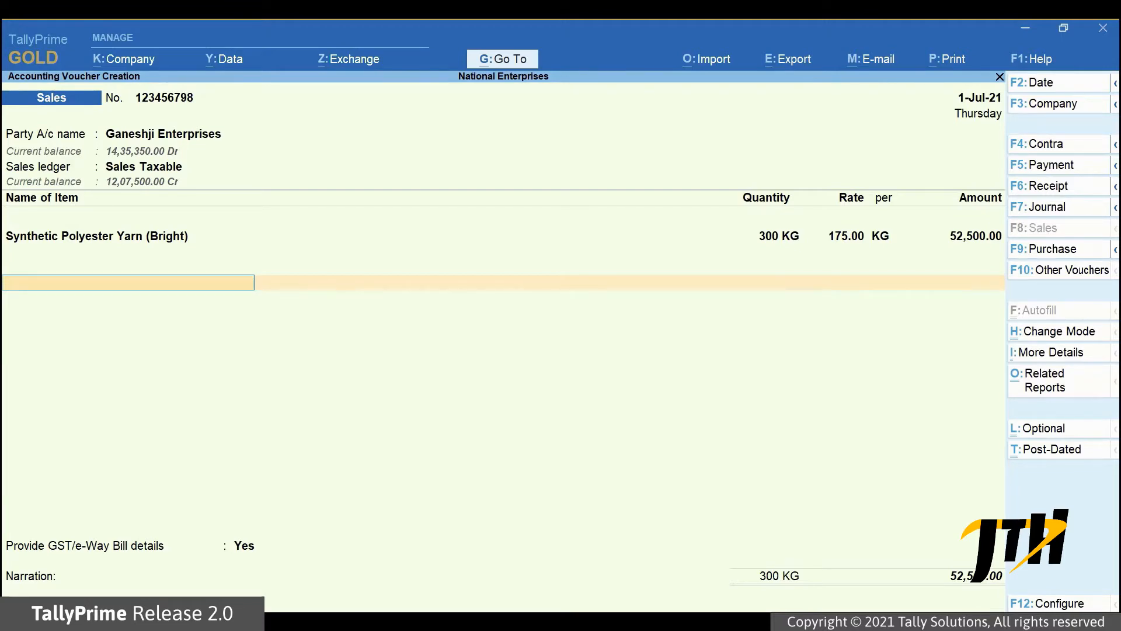
text(Igs)
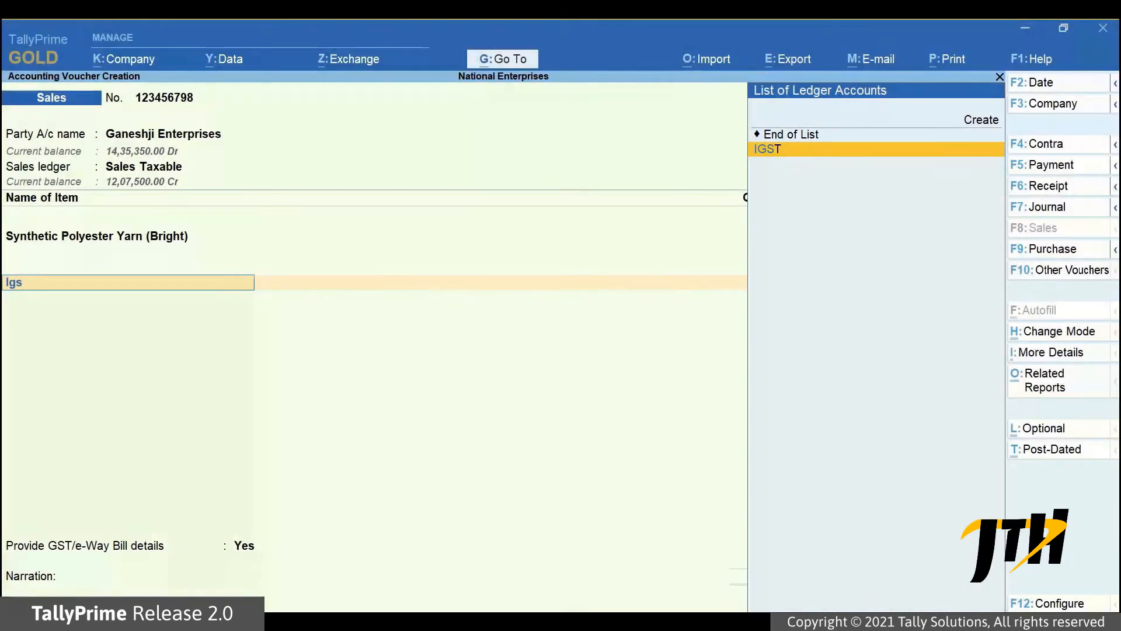
key(Return)
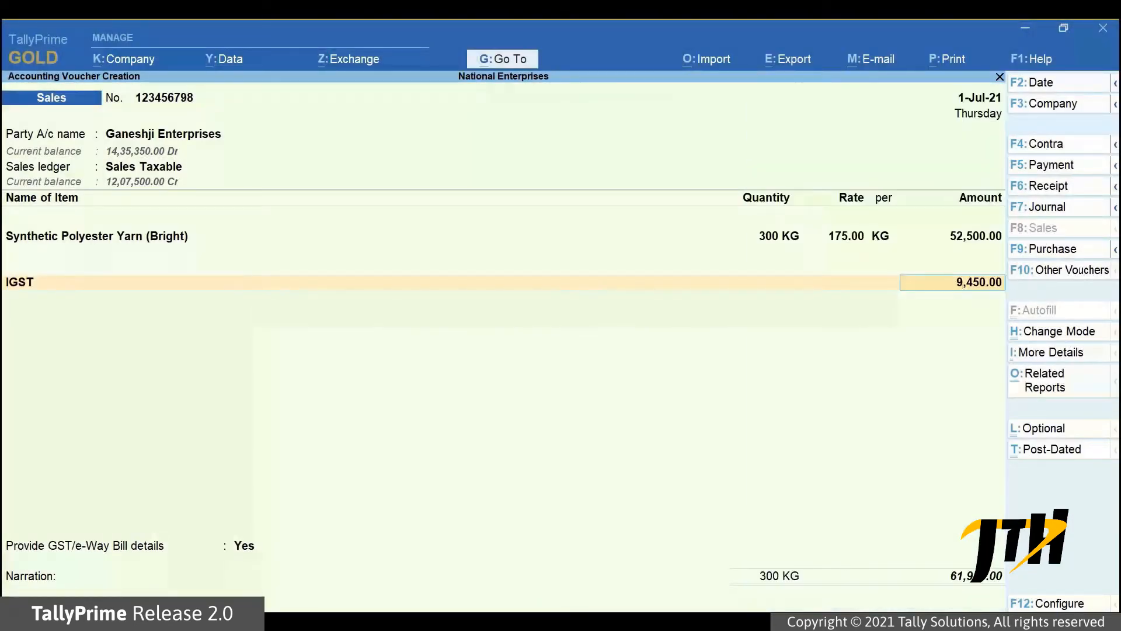
key(Return)
key(Return)
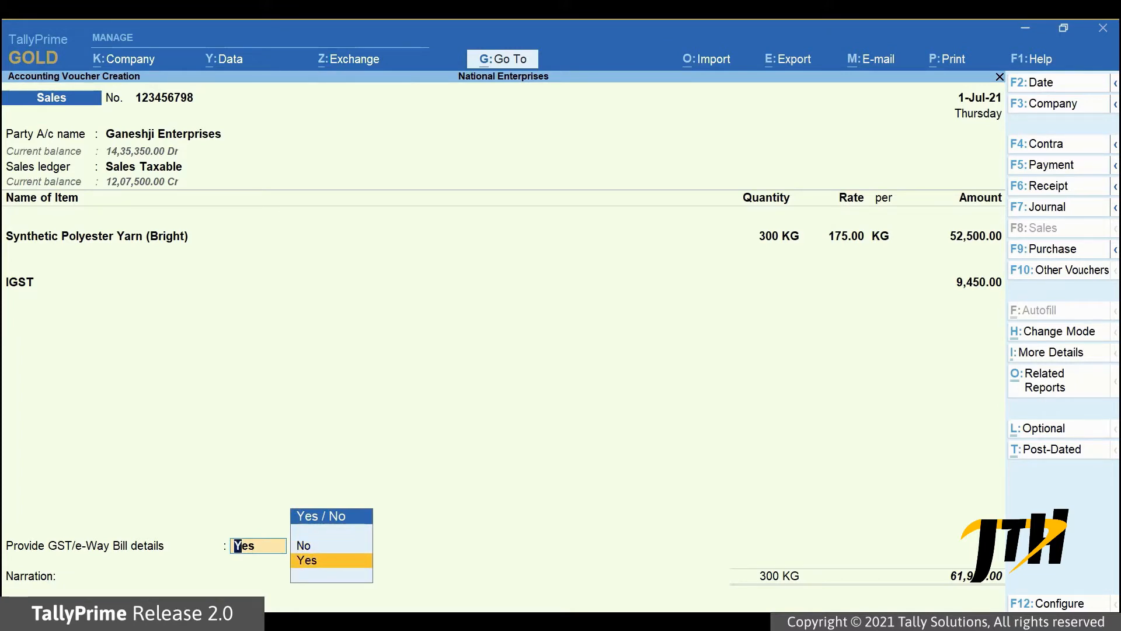
- Choose to provide e-Way Bill details, keeping dispatch from Dehradun, ship to Bangalore and a distance of 2481 km
key(Return)
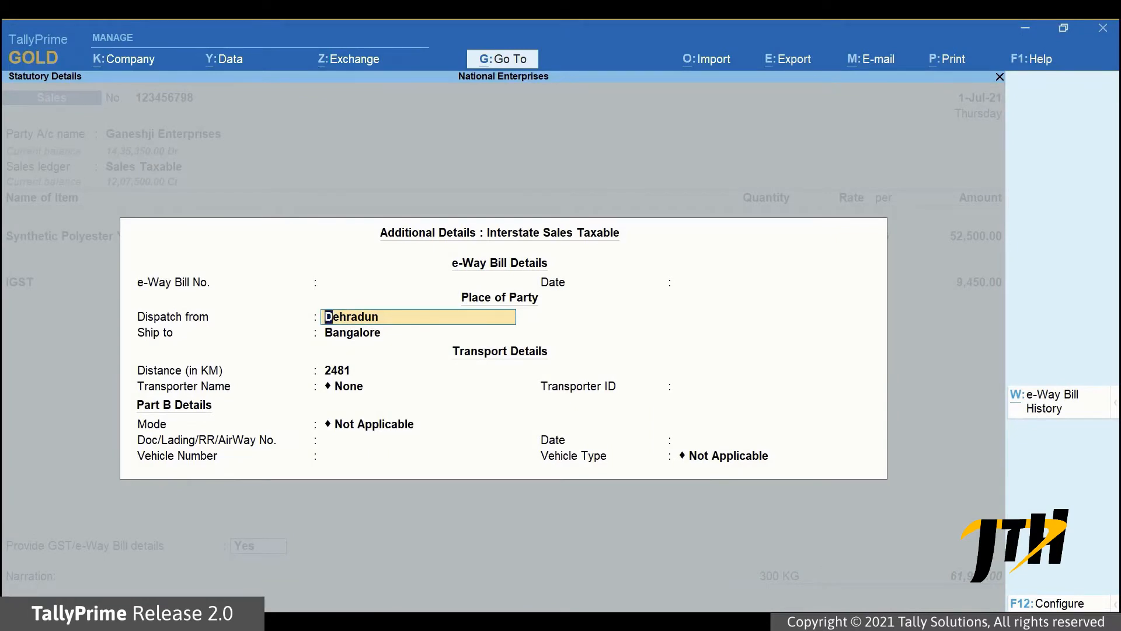
key(Return)
key(Return)
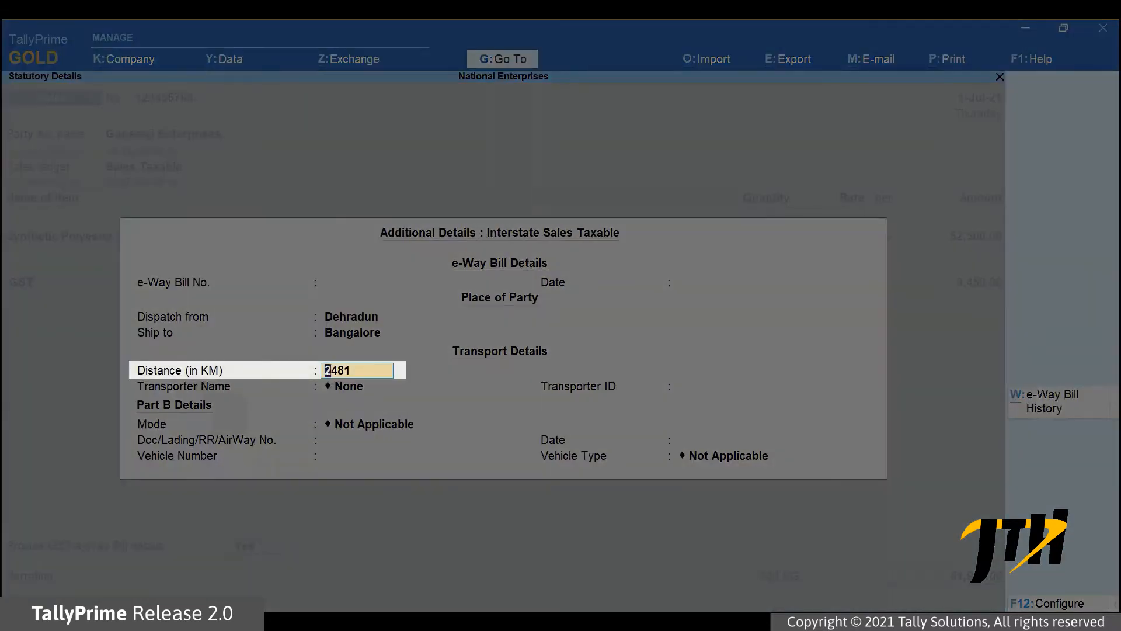
text(248)
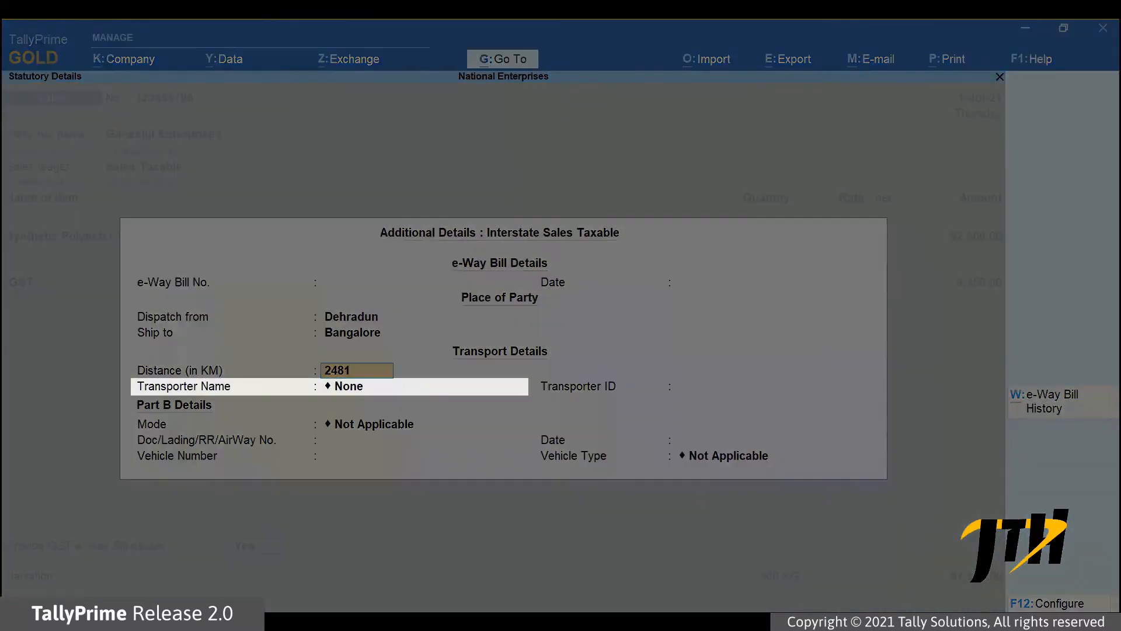
key(Return)
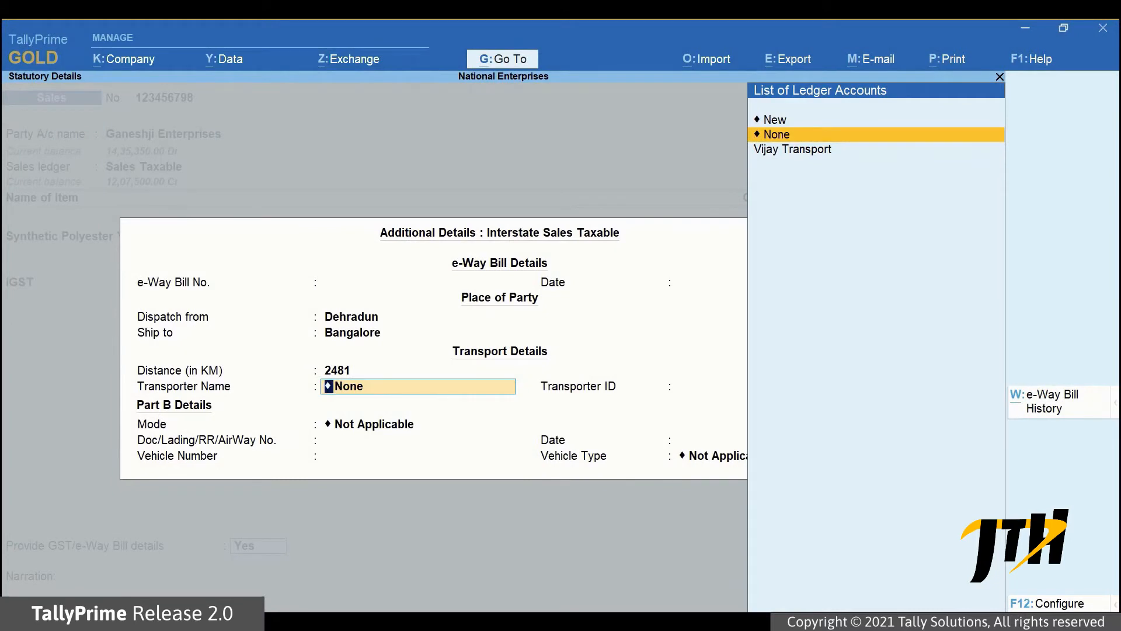
- Select Vijay Transport as the transporter and accept its prefilled transporter ID
key(Down)
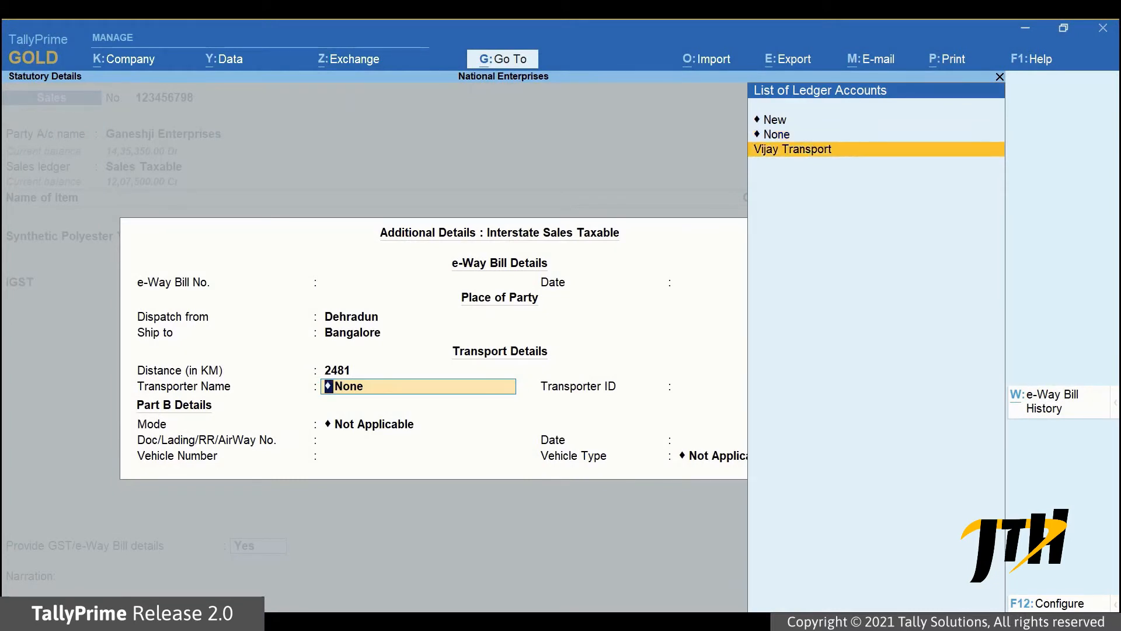
key(Return)
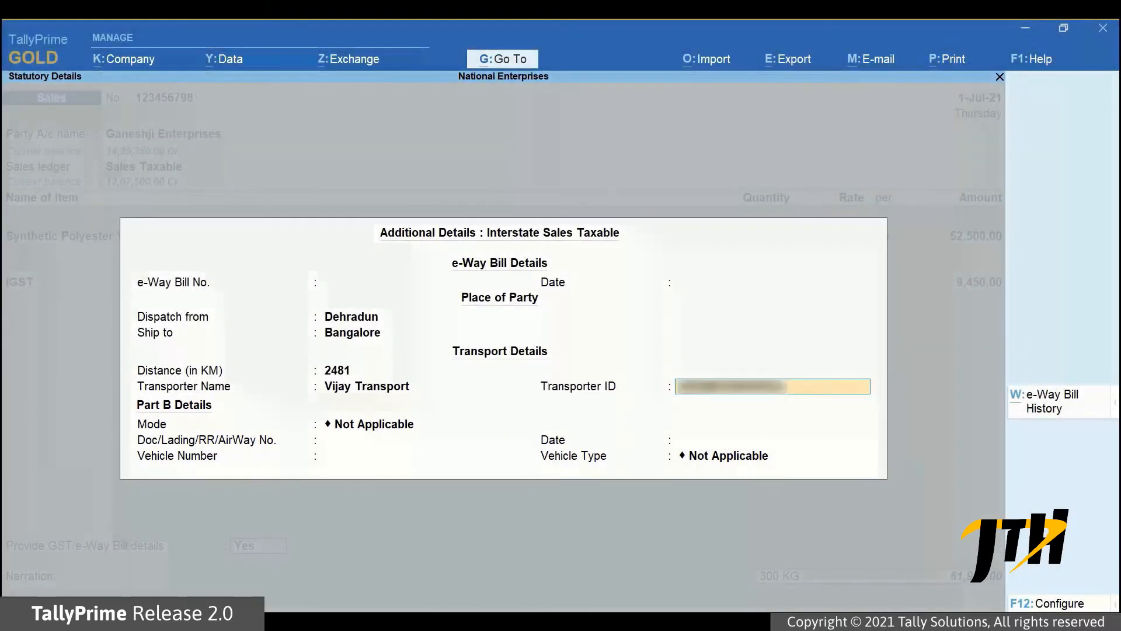
key(Return)
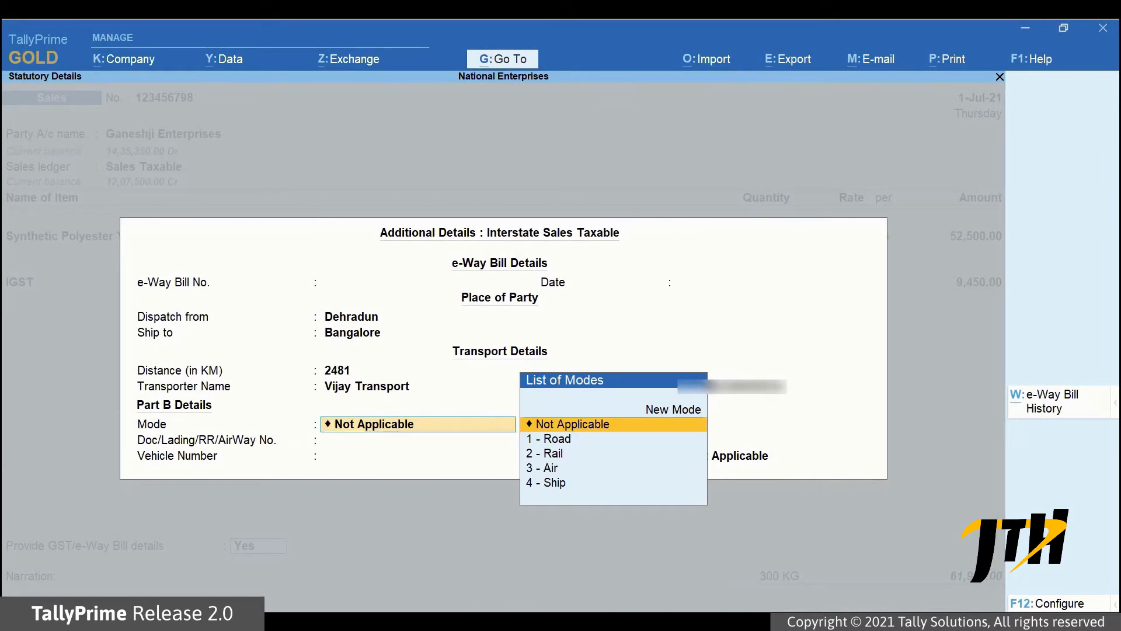
key(Down)
key(Return)
key(Return)
text(KA05D3452)
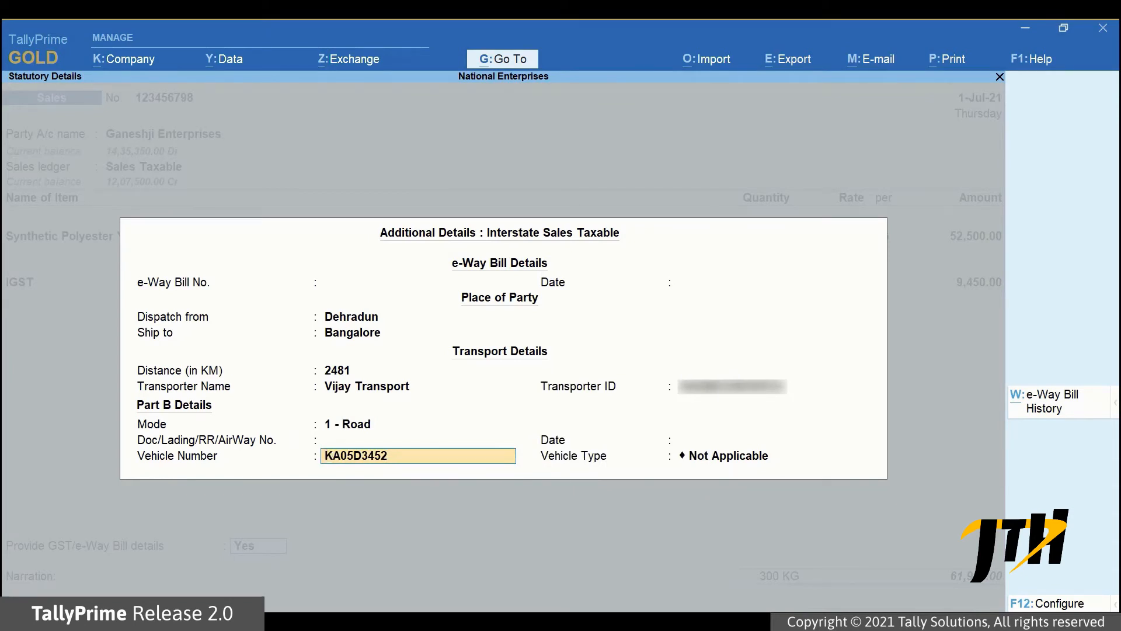
key(Return)
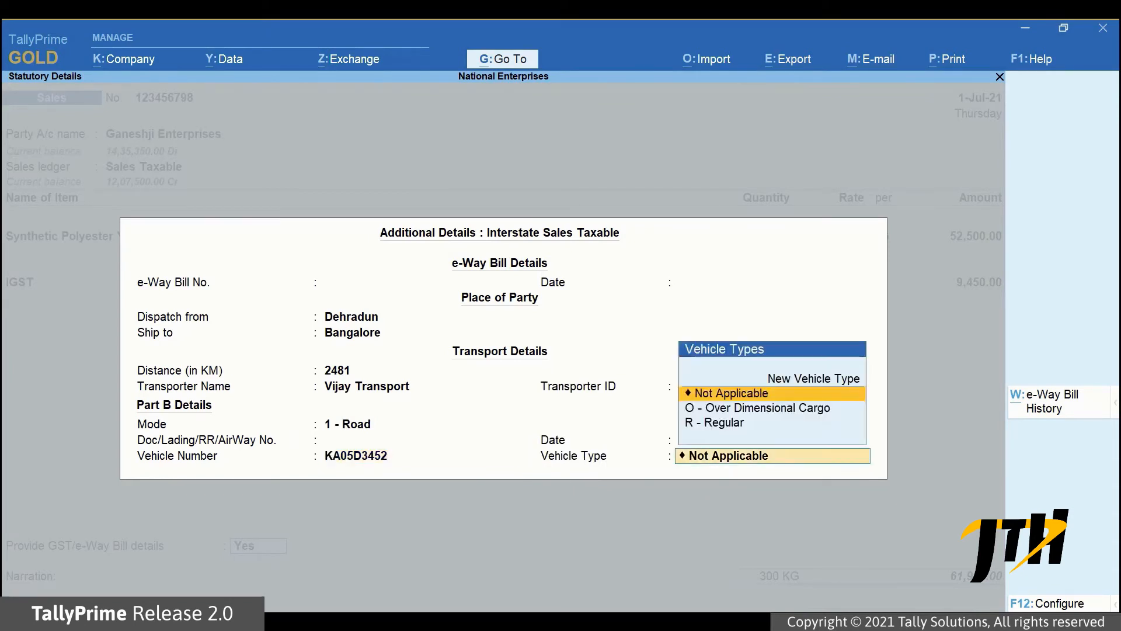
- Set the vehicle type to R - Regular, leave the narration blank and save the sales invoice
key(Down)
key(Down)
key(Return)
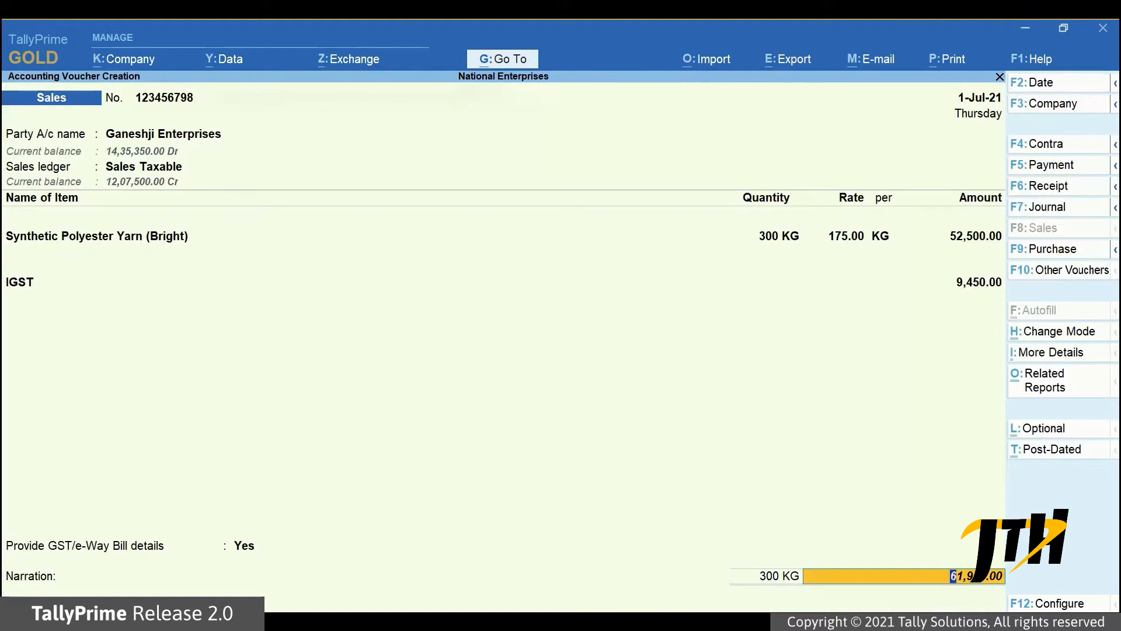
key(Return)
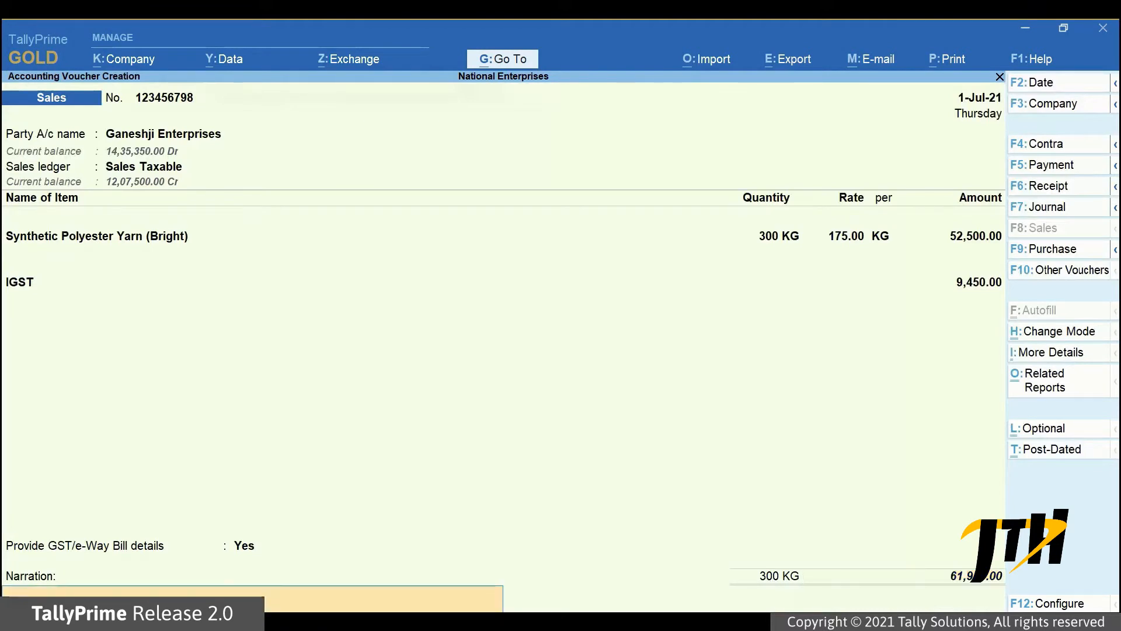
key(ctrl)
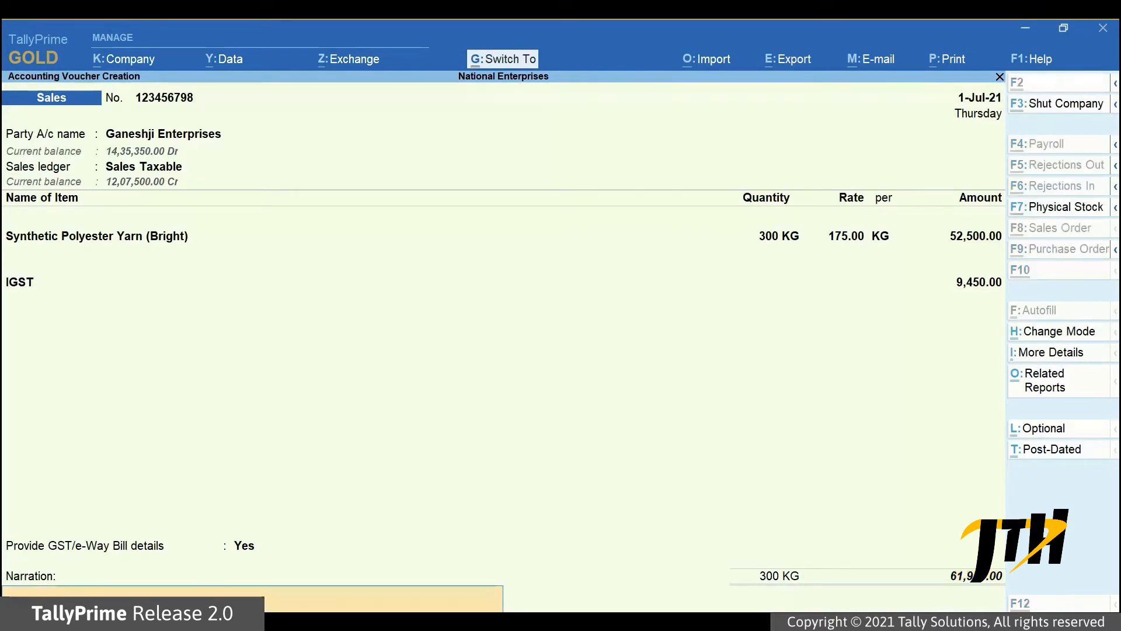
key(ctrl+a)
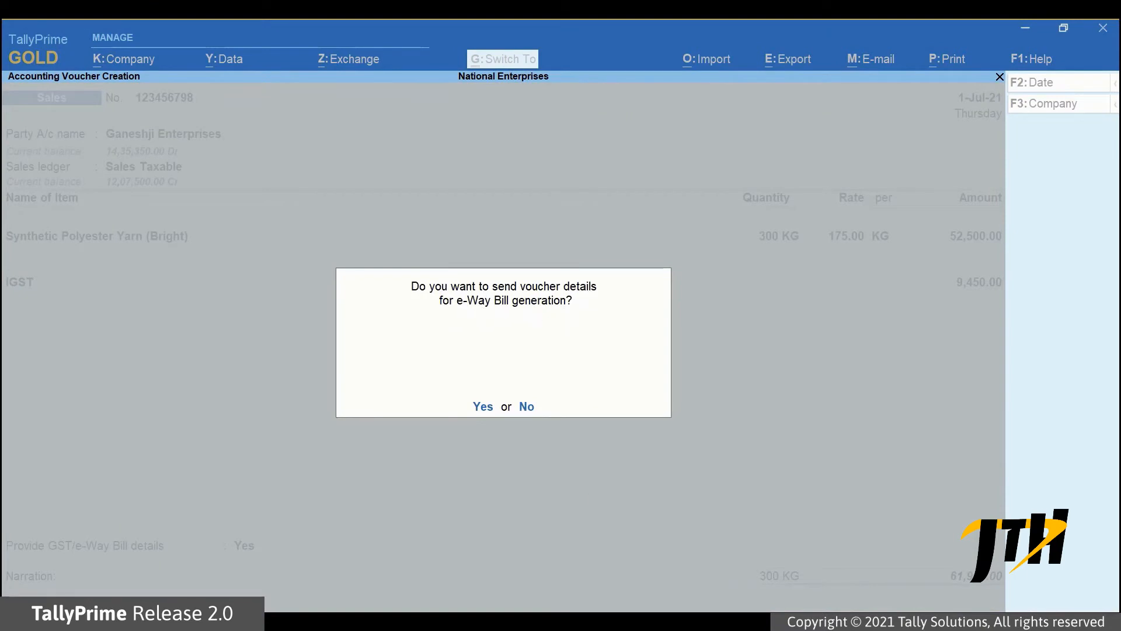
- Send the voucher details for e-Way Bill generation, signing in with the e-Way Bill username and password
key(y)
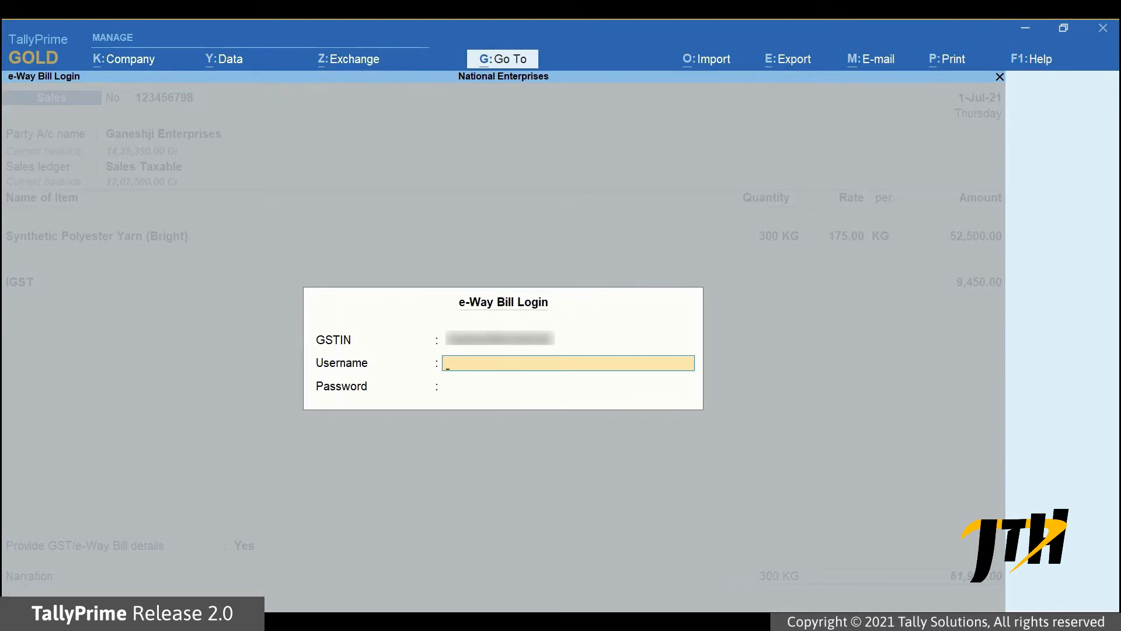
text(****************)
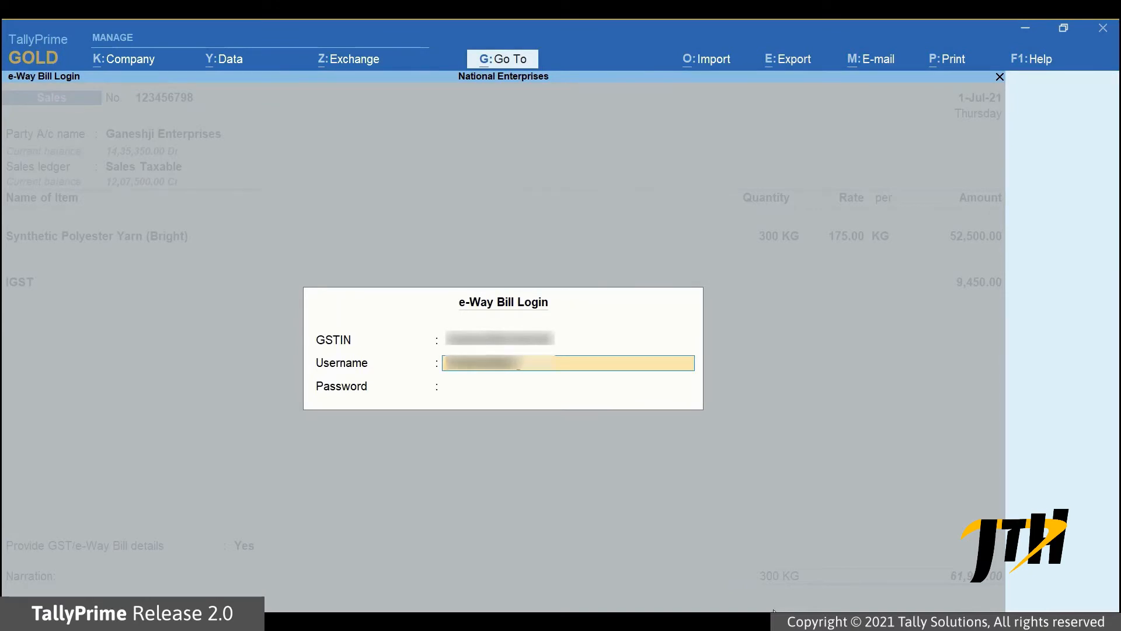
key(Return)
text(********)
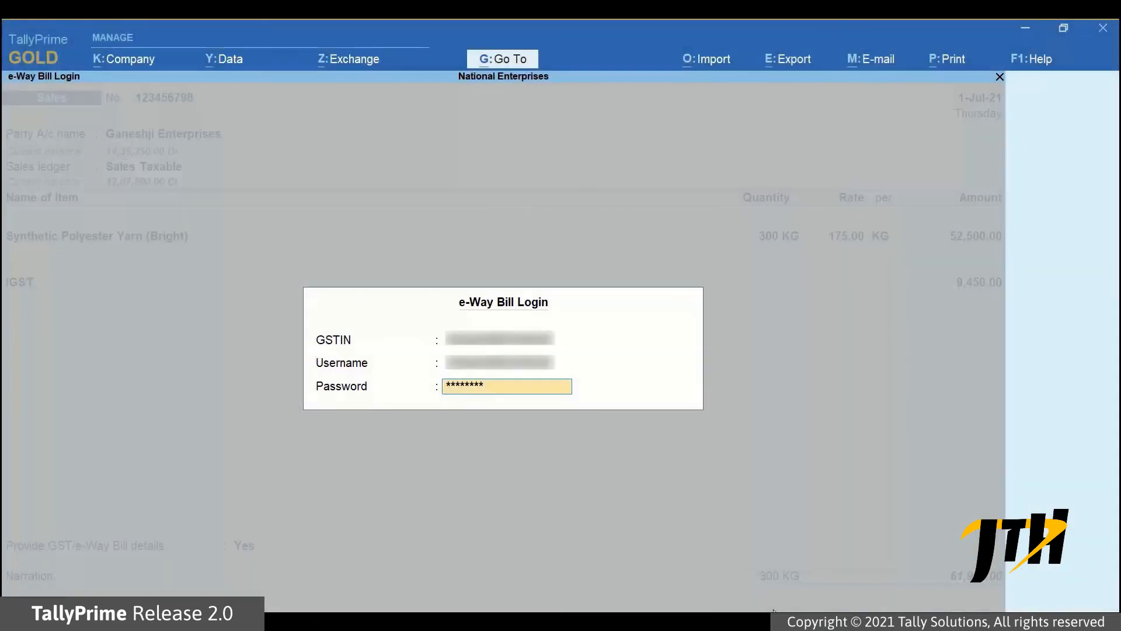
key(Return)
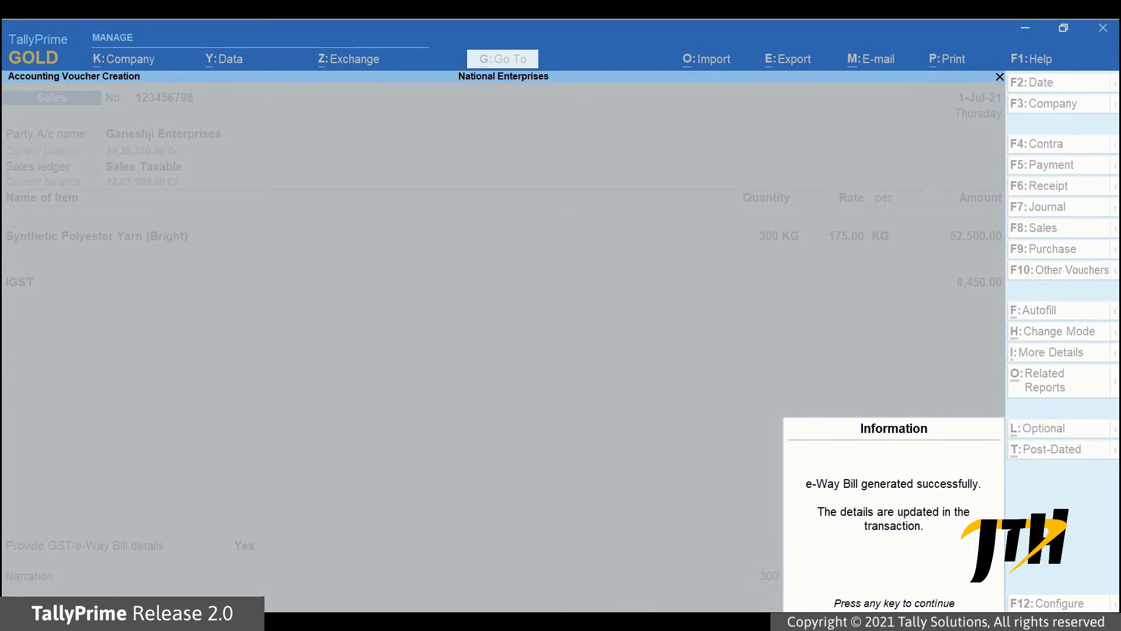
key(Return)
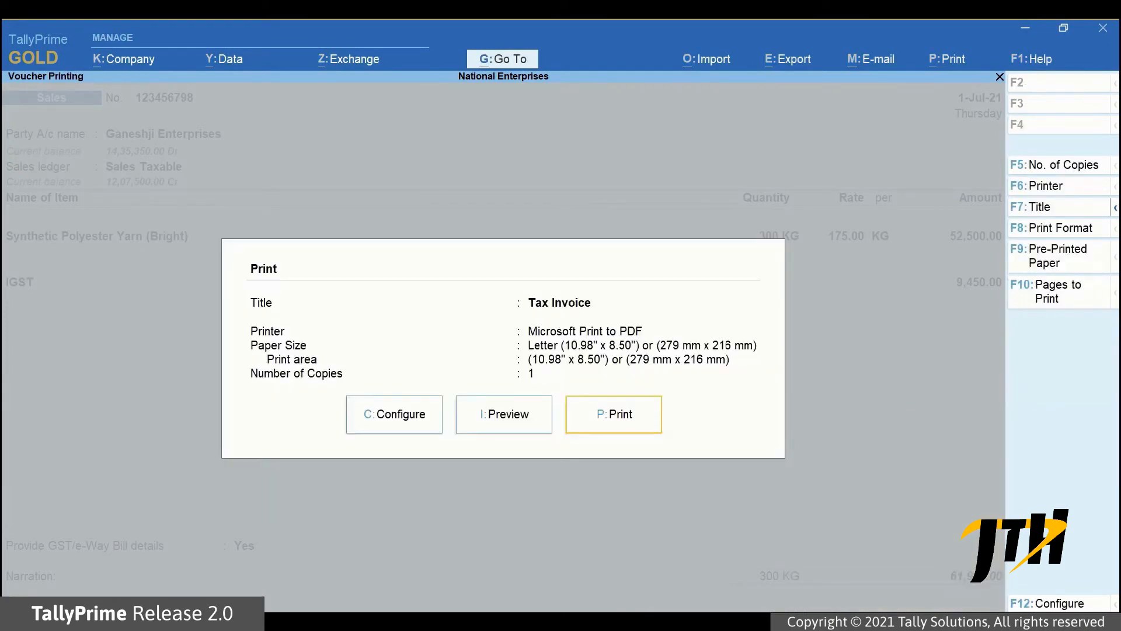
- Preview the tax invoice printout, examine its e-Way Bill page enlarged, and close the preview
click(503, 431)
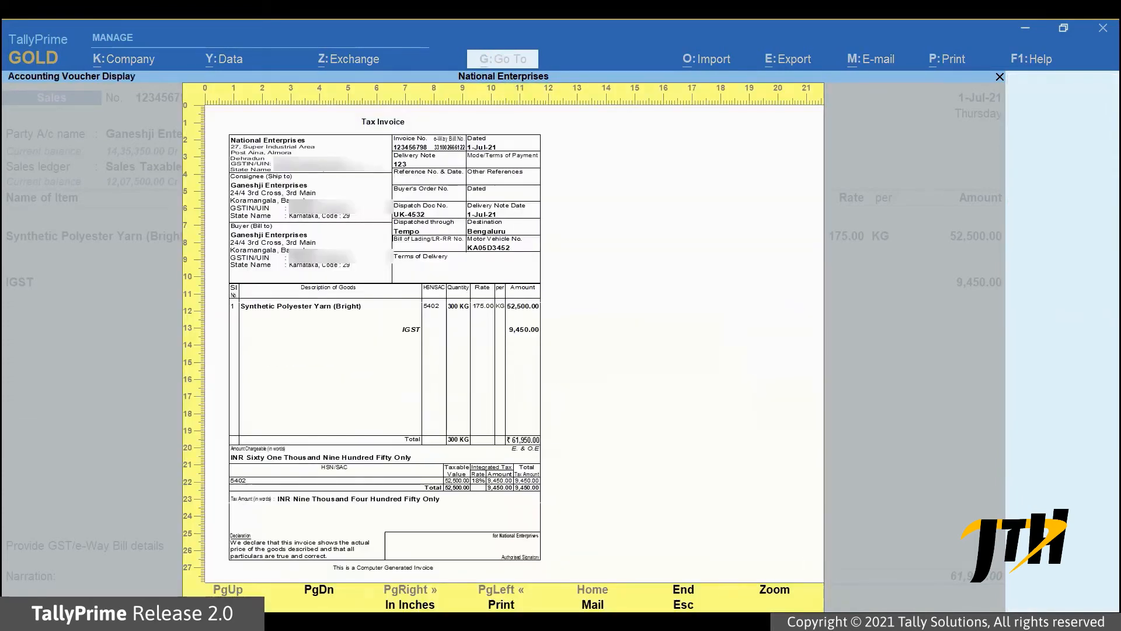
click(318, 590)
click(775, 589)
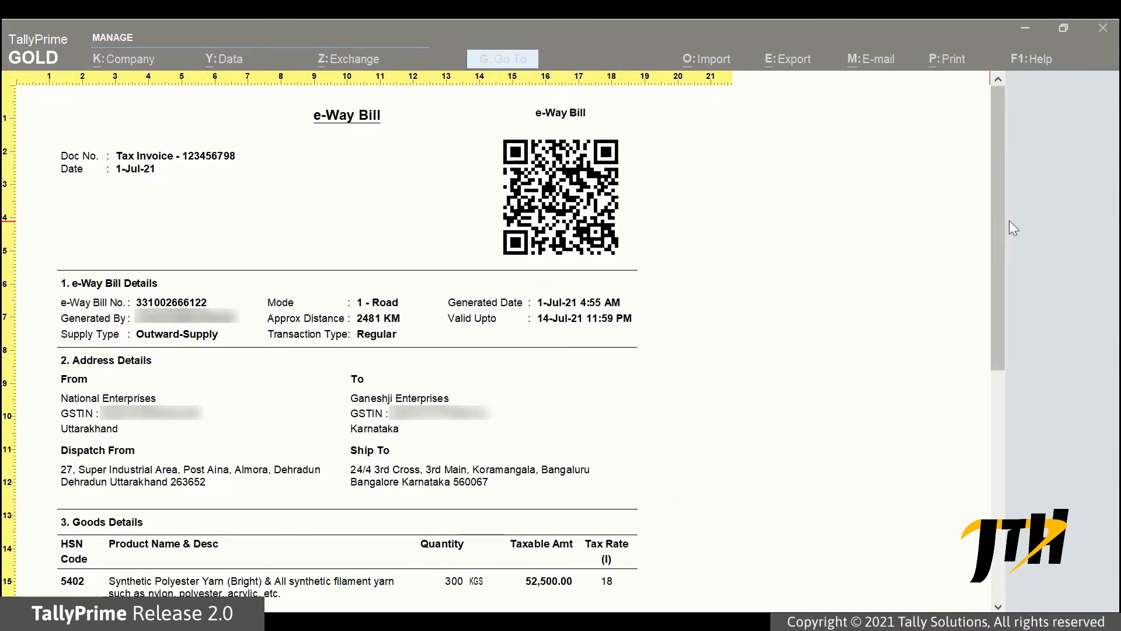
key(Escape)
key(Escape)
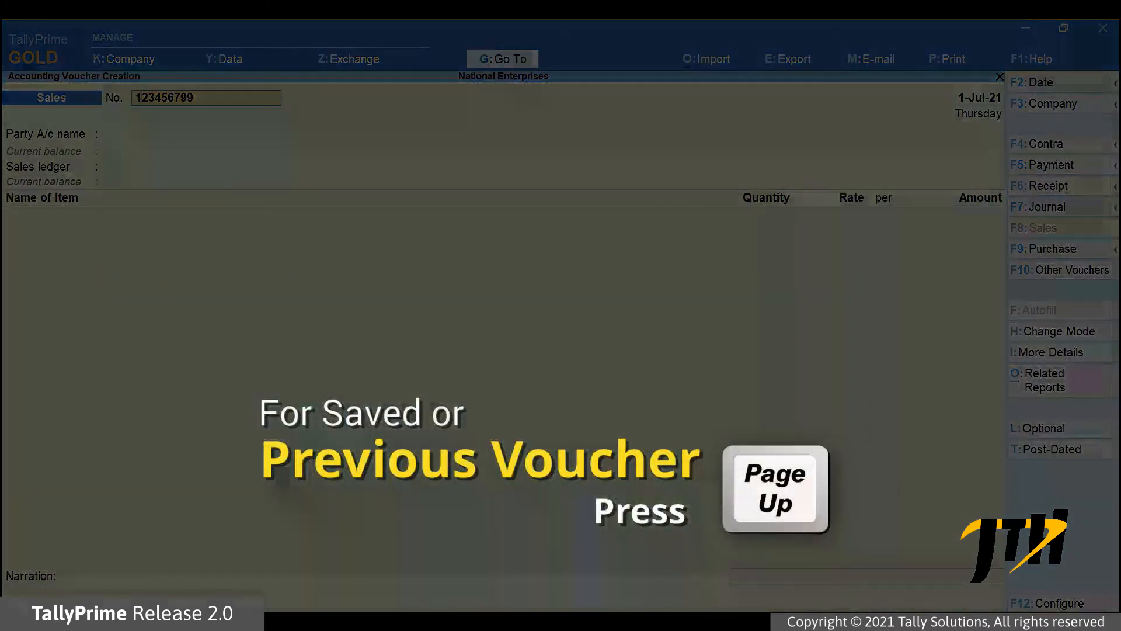
- Reopen the previously saved sales voucher and go to its option for providing GST/e-Way Bill details
key(Page_Up)
click(241, 551)
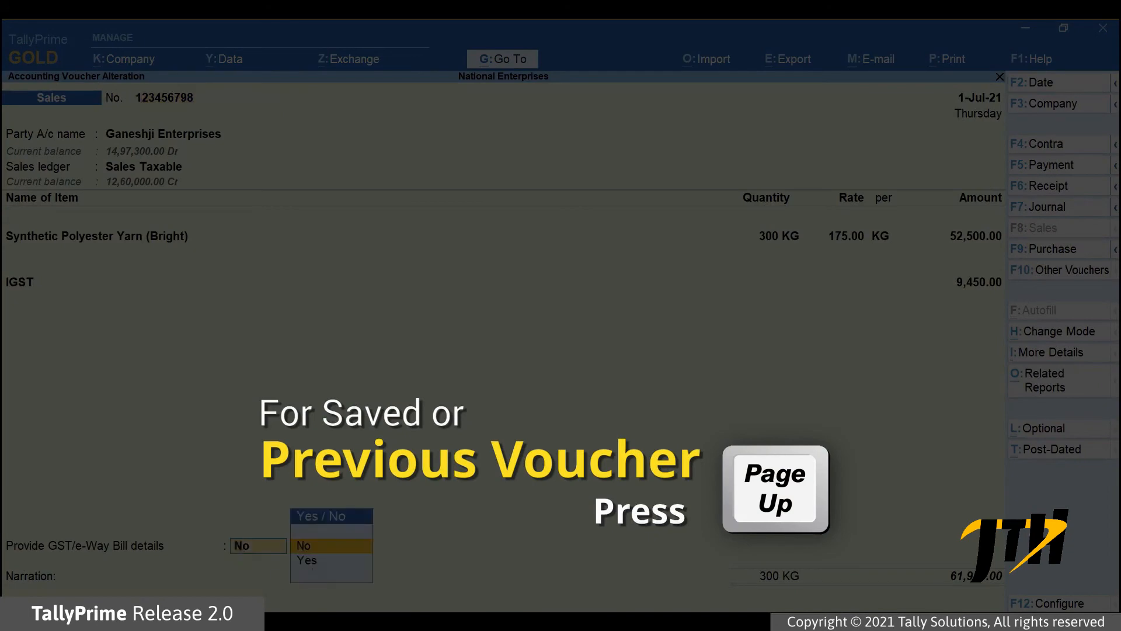
click(242, 557)
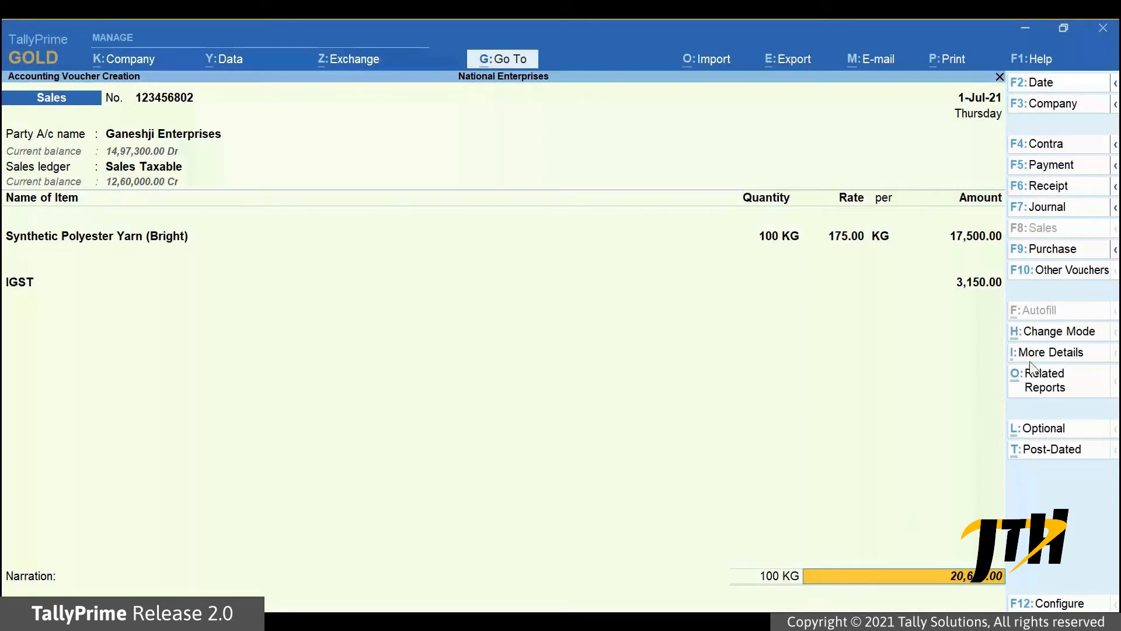
- In the 100 KG sales invoice's full list of additional details, set e-Way Bill Applicability to ignore the threshold limit
click(1046, 353)
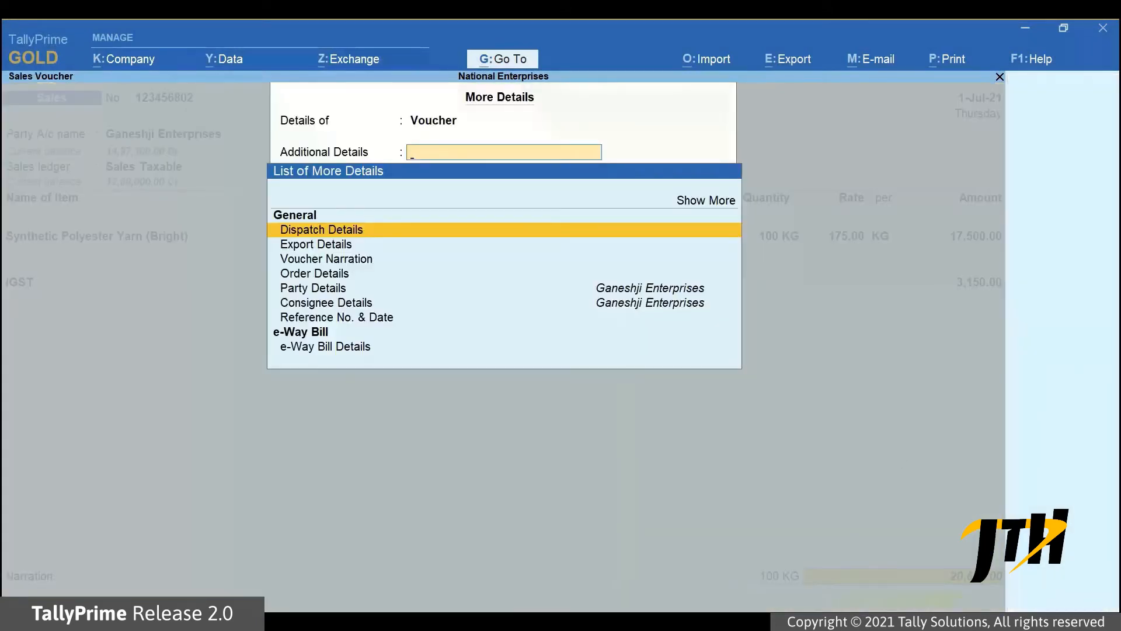
key(Up)
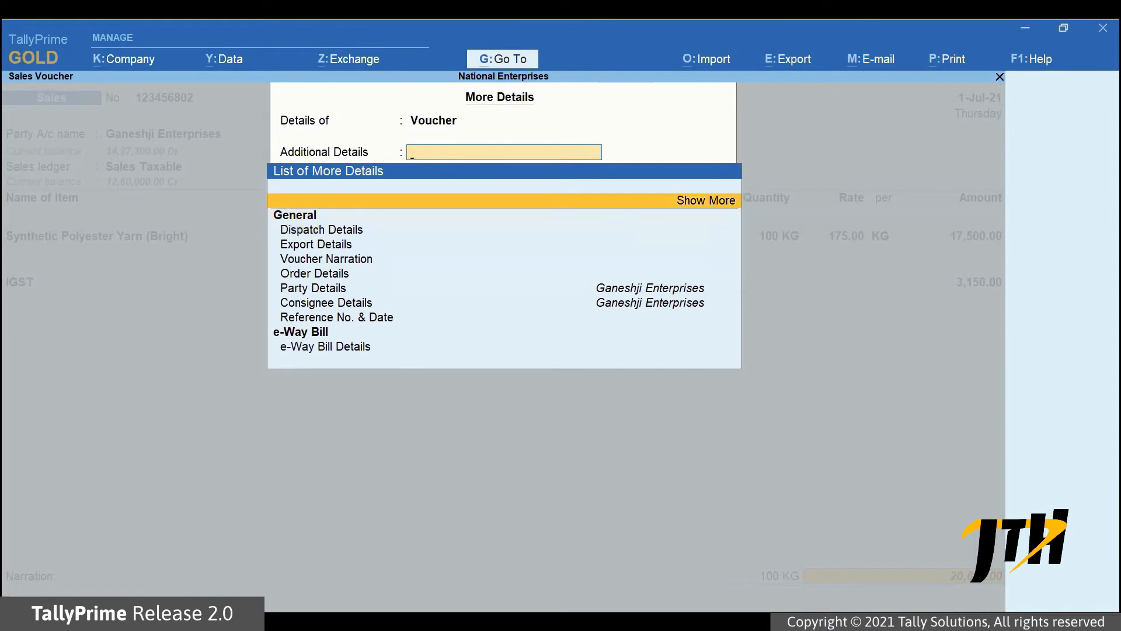
key(Return)
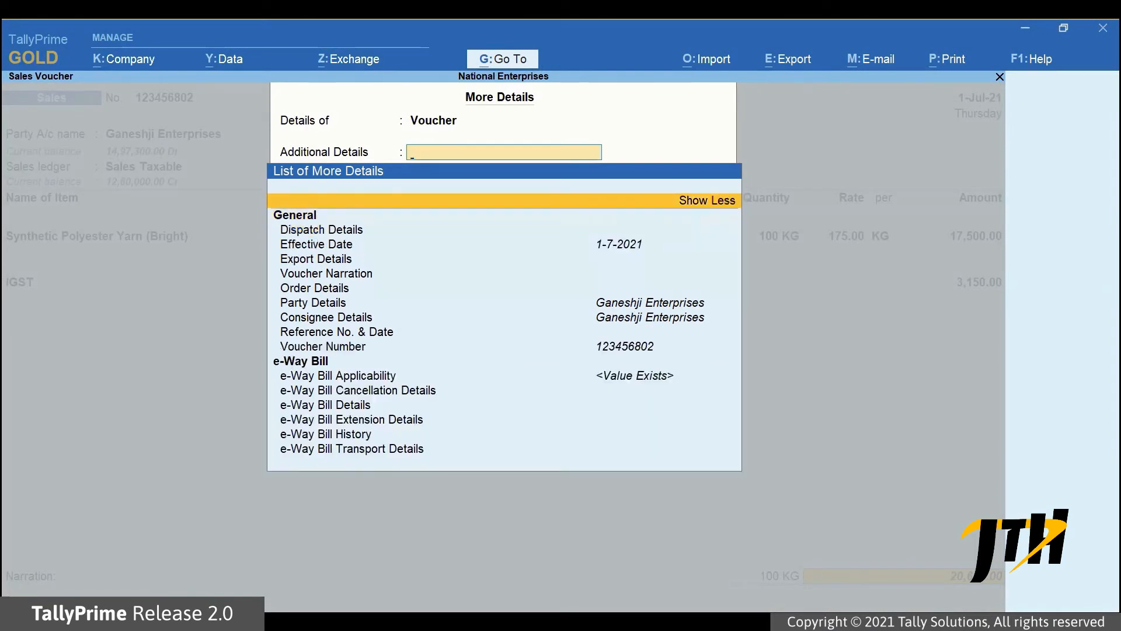
key(Down)
key(Down)
key(Down)
key(Down)
key(Down)
key(Down)
key(Down)
key(Down)
key(Down)
key(Down)
key(Down)
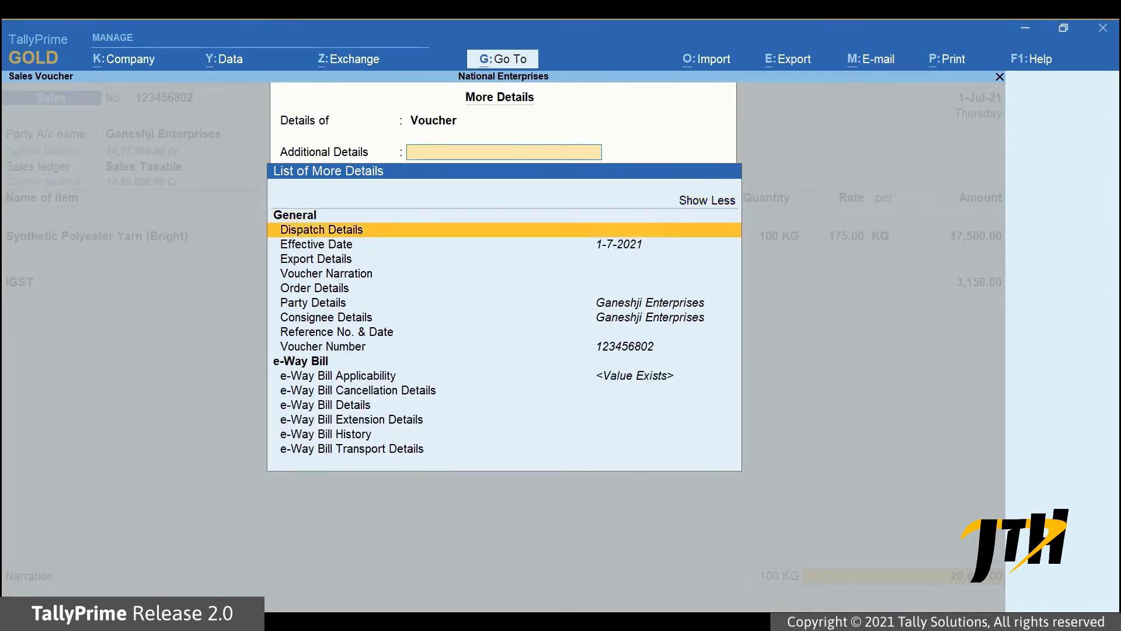
key(Down)
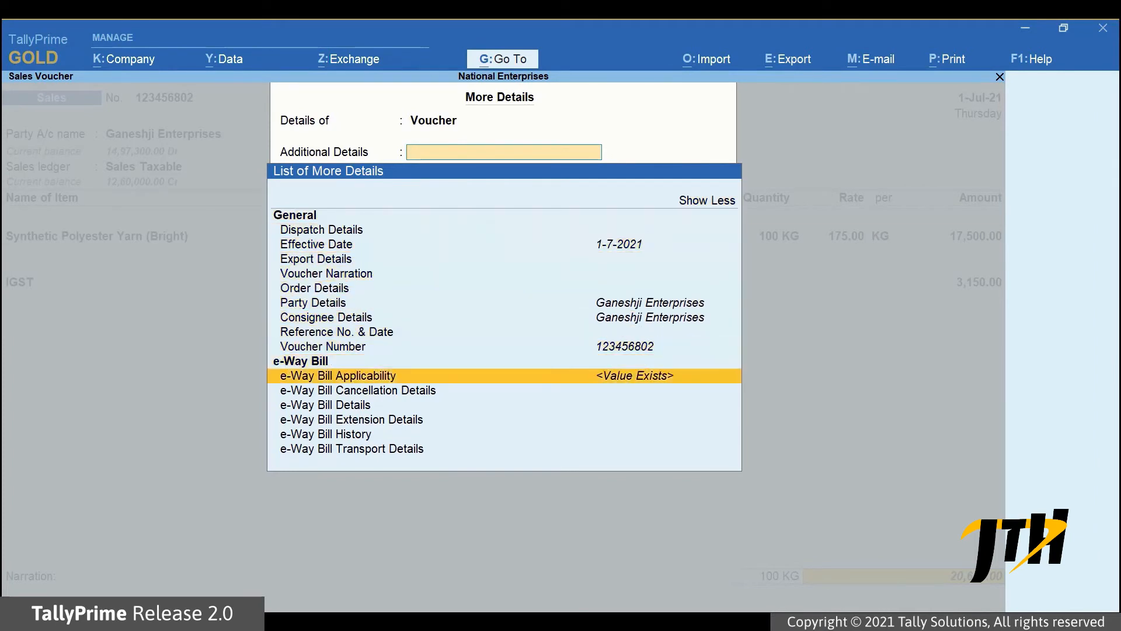
key(Return)
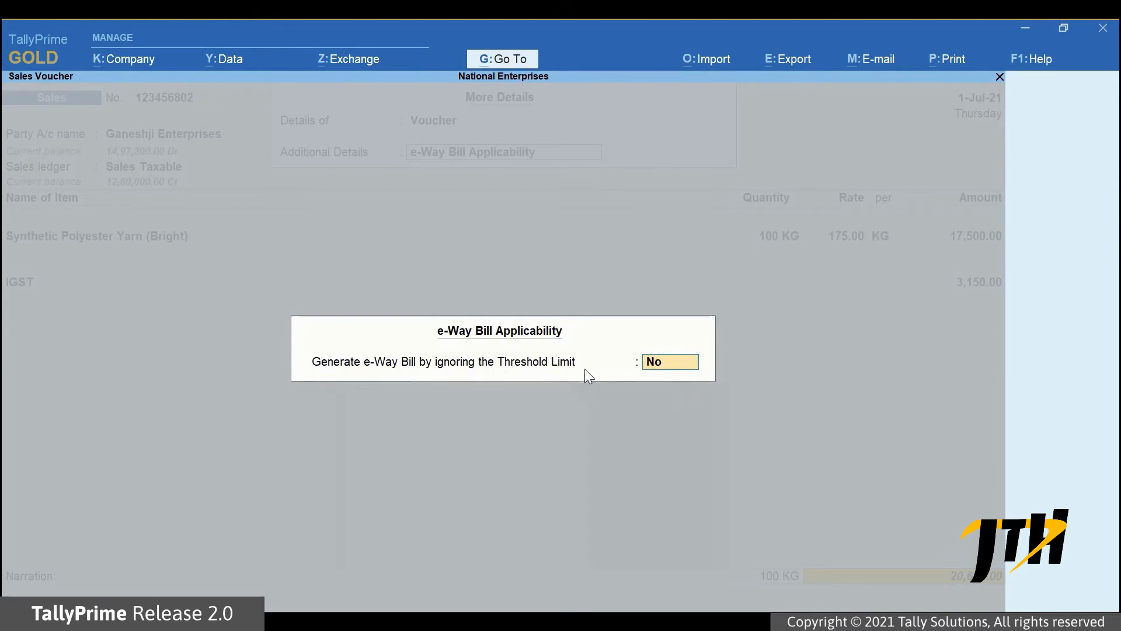
key(y)
key(Return)
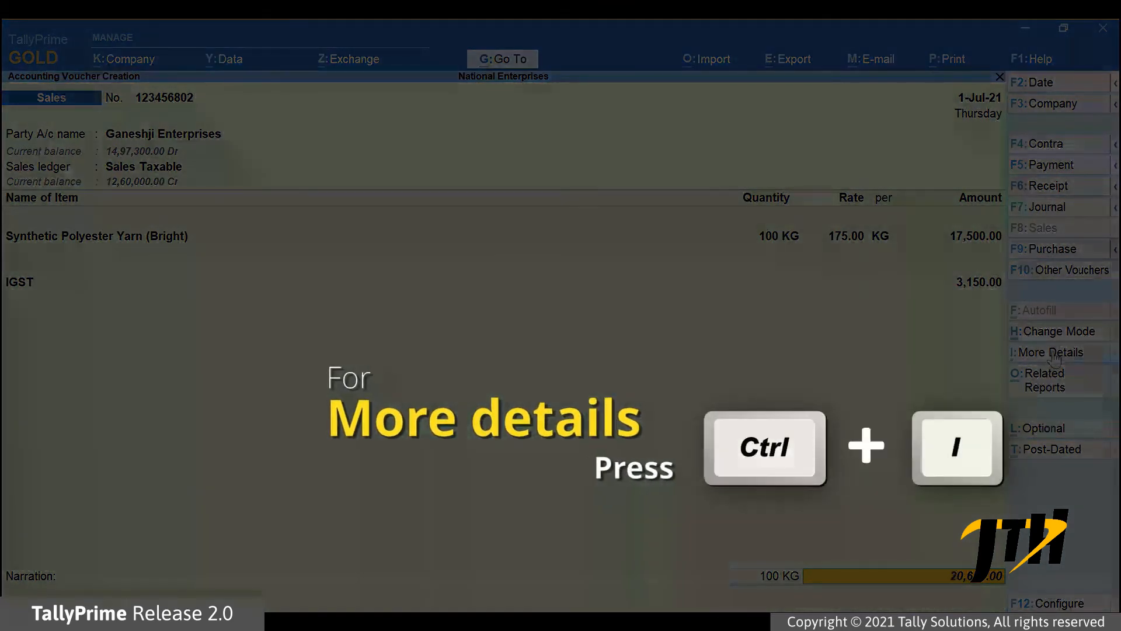
- Open the invoice's e-Way Bill Details, keeping dispatch from Dehradun, ship to Bangalore and a distance of 2481 km
click(1051, 353)
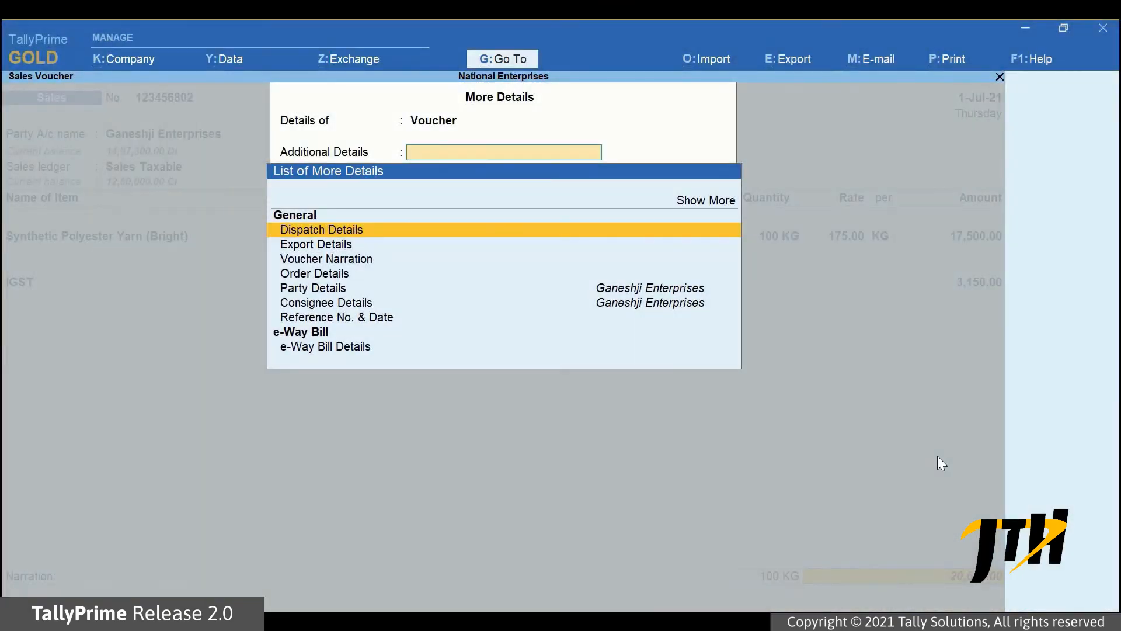
key(Down)
key(Down)
key(Down)
key(Down)
key(Down)
key(Down)
key(Down)
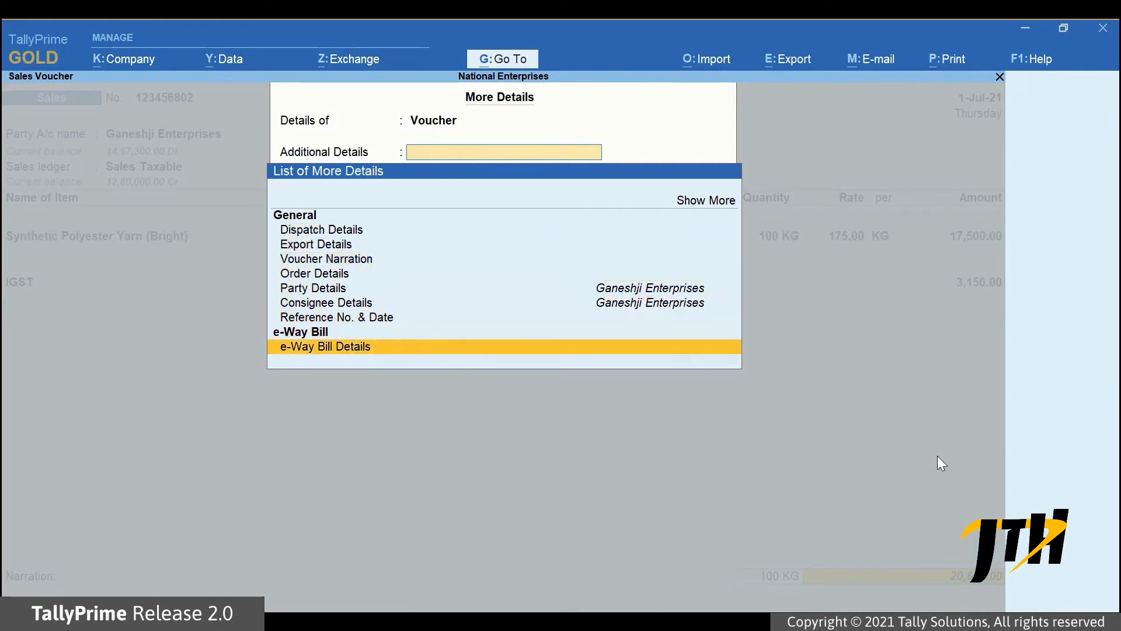
key(Return)
key(Return)
key(Return)
key(Return)
key(Return)
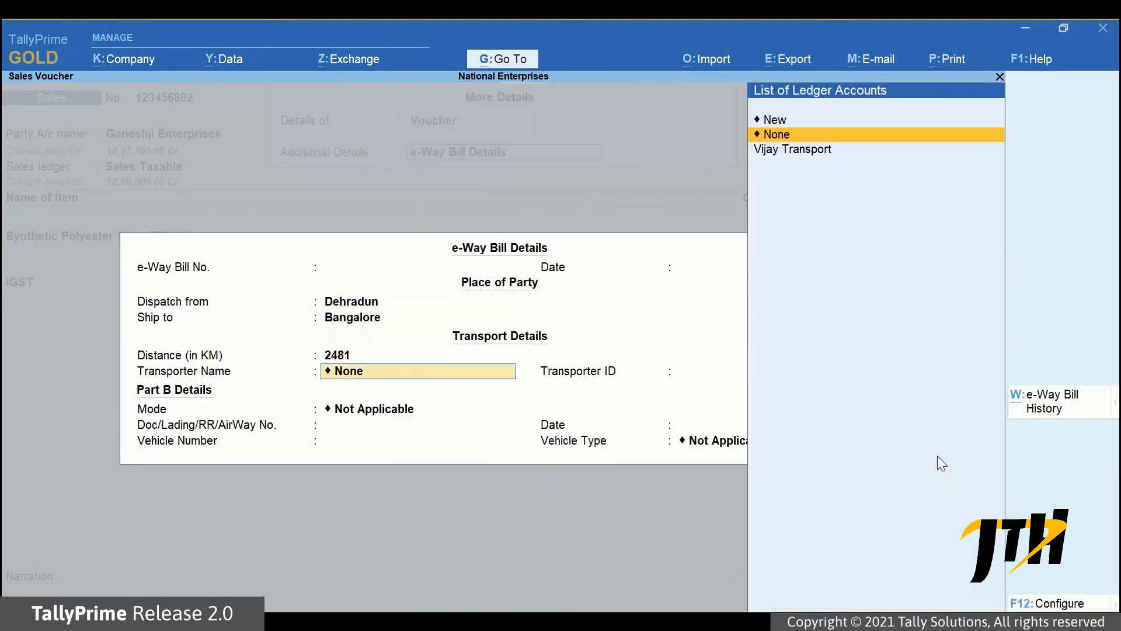
key(Down)
key(Return)
key(Return)
key(Down)
key(Return)
key(Return)
text(KA0)
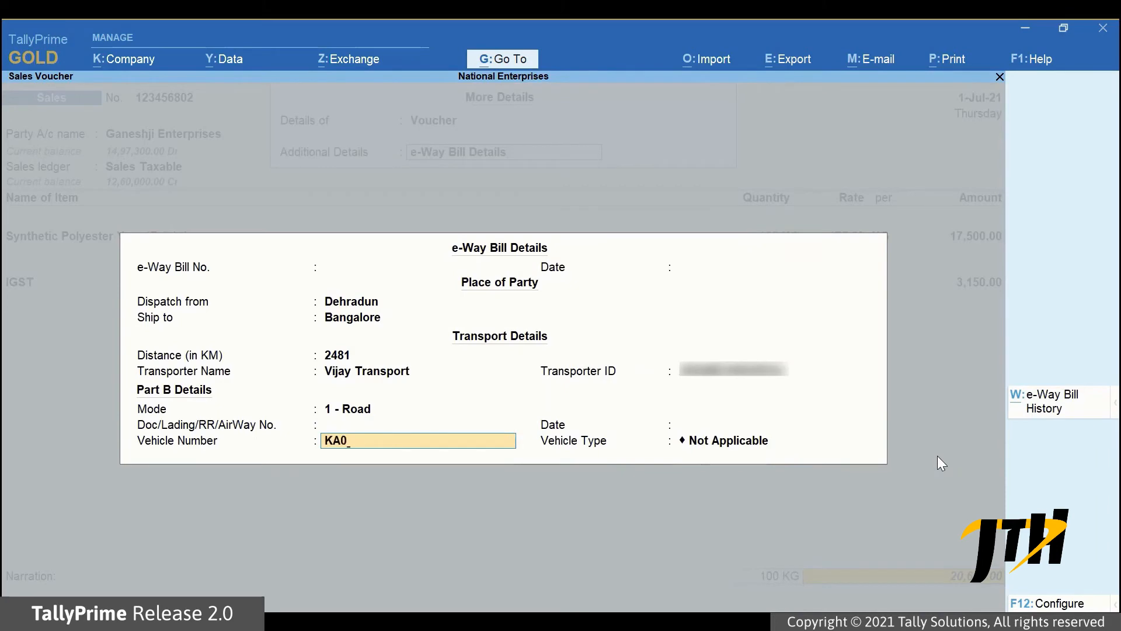
text(5T2345)
key(Return)
- Accept the remaining details, save the 100 KG invoice and generate its e-Way Bill
key(Return)
key(Return)
key(Return)
key(Return)
key(Return)
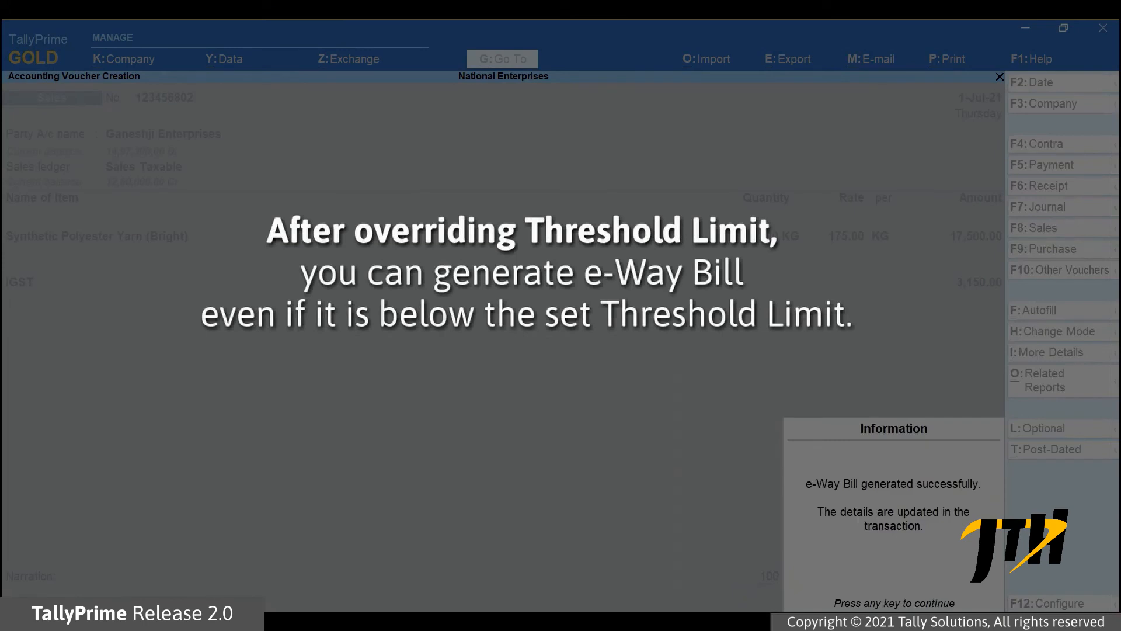
key(Return)
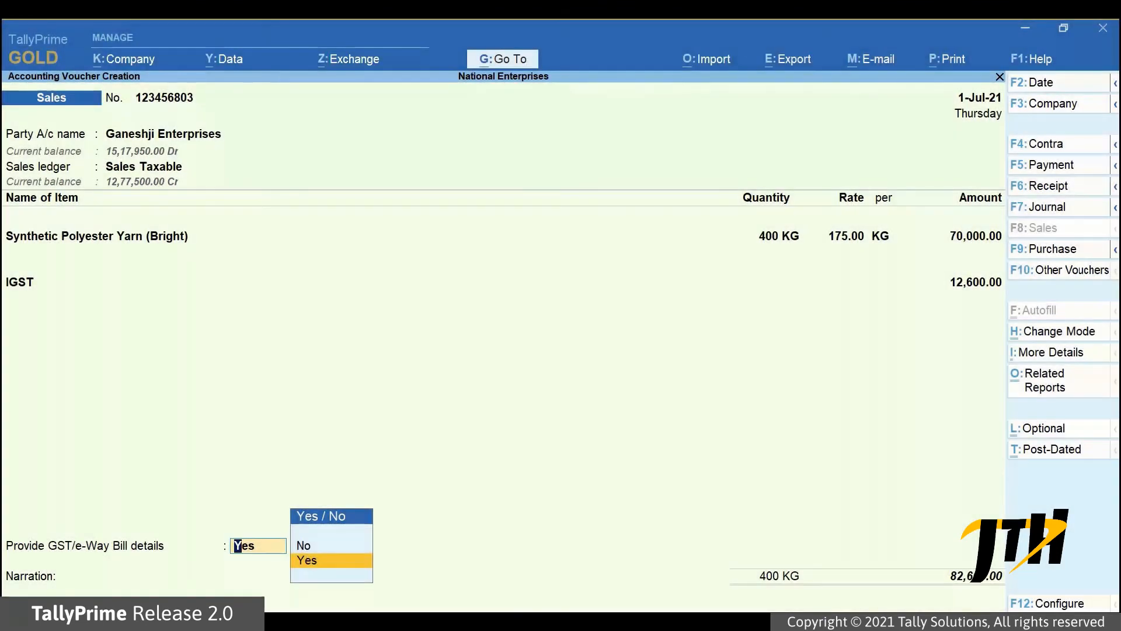
- Provide e-Way Bill details for the 400 KG invoice and configure them to show Consolidated e-Way Bill No. and Date
key(Return)
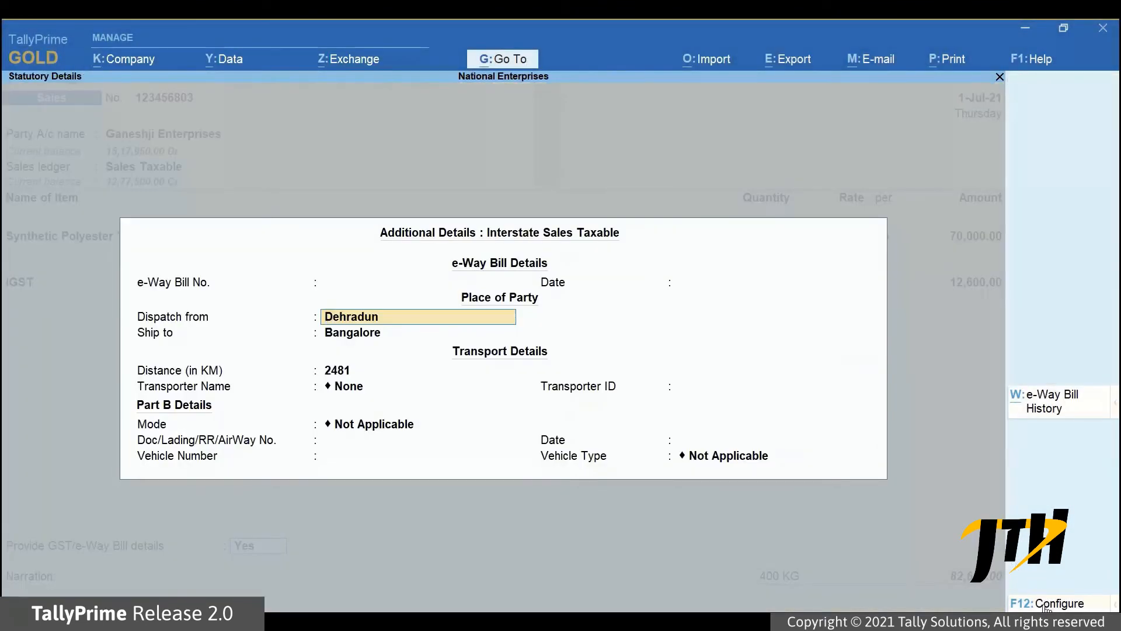
key(F12)
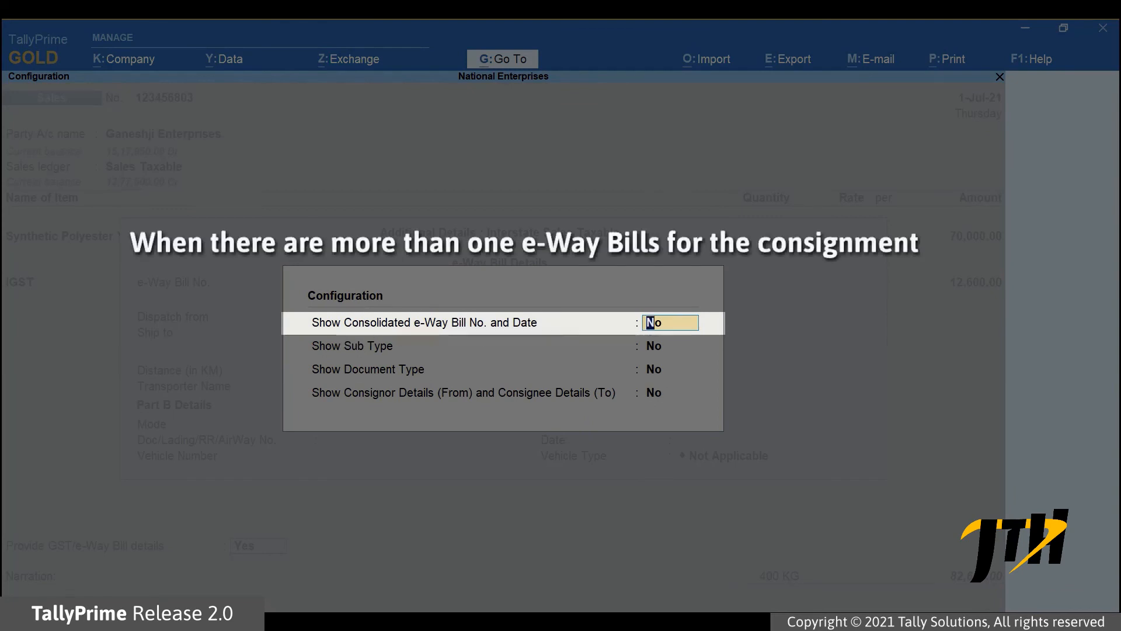
text(Yes)
key(Return)
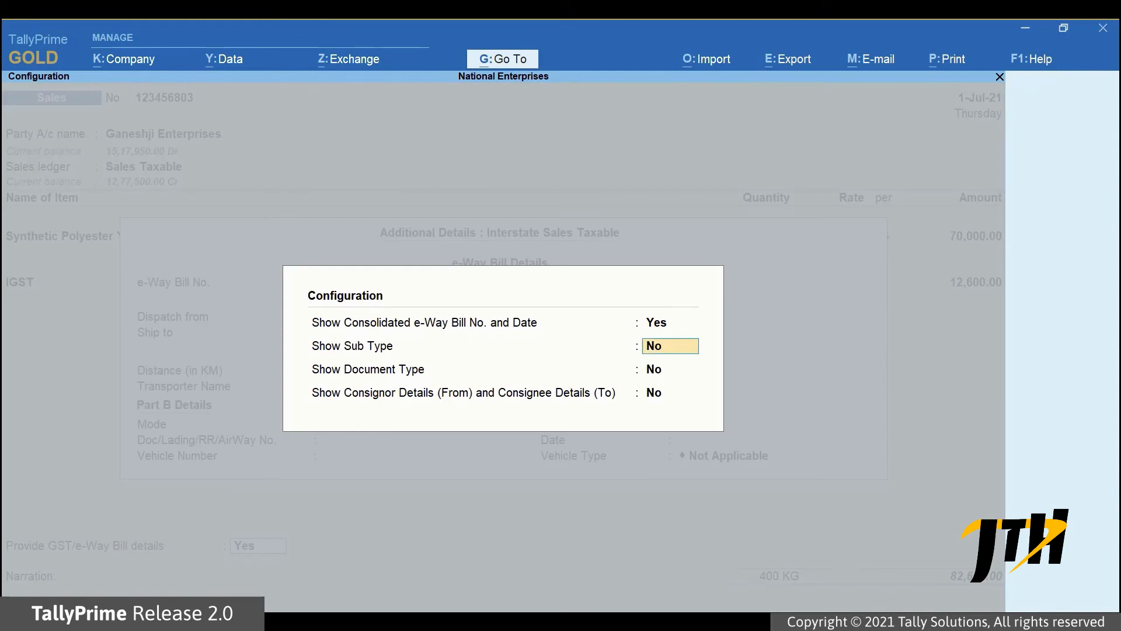
key(Return)
key(Return)
key(Return)
- Check the Consolidated e-Way Bill No. and Date fields, leaving both blank
click(351, 295)
key(Return)
click(689, 297)
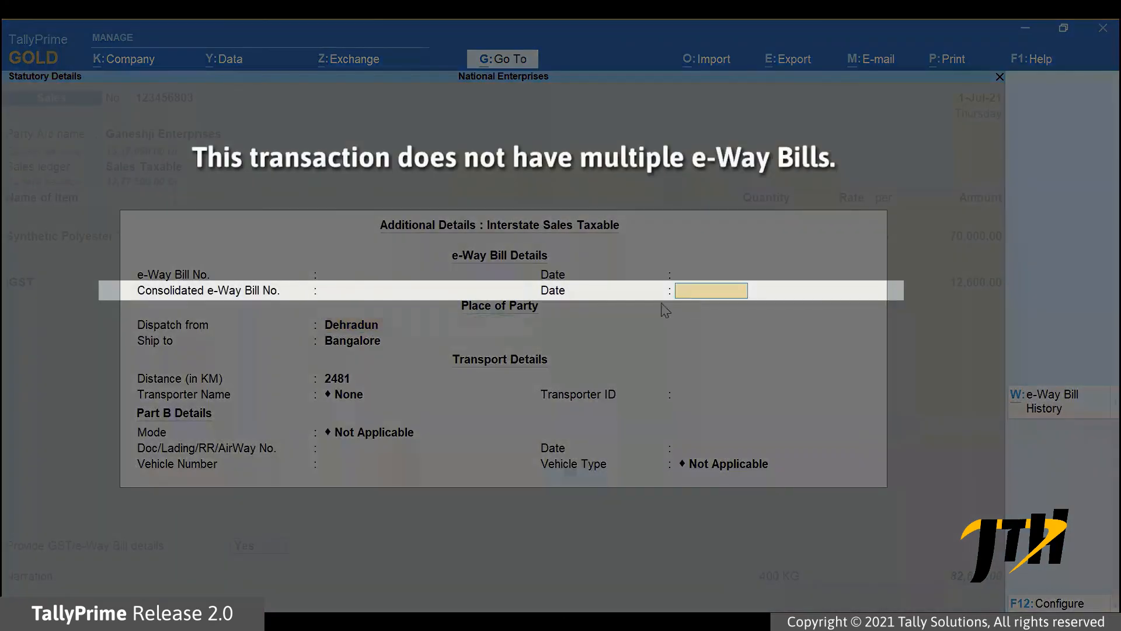
key(BackSpace)
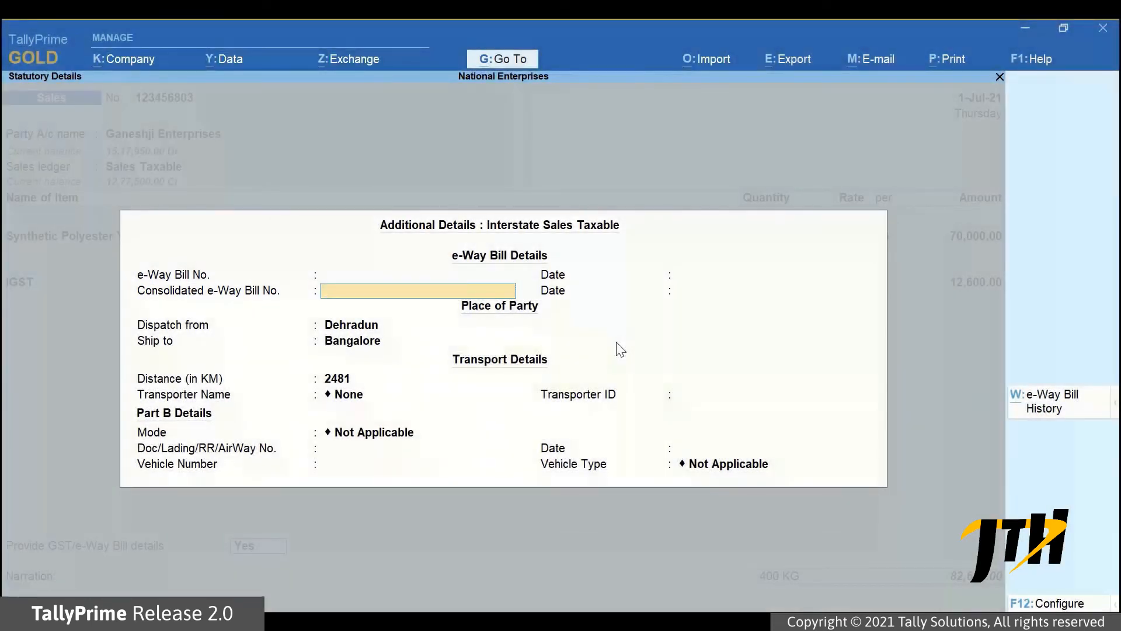
- Reconfigure the e-Way Bill details with Show Consolidated e-Way Bill No. and Date set to No and Show Sub Type set to Yes
key(F12)
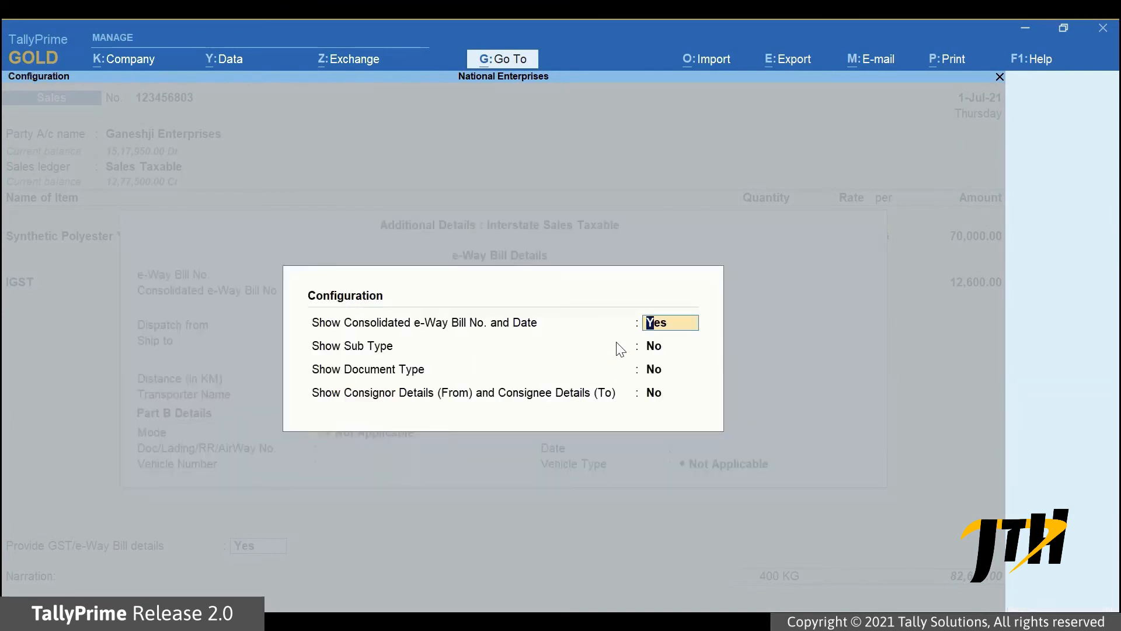
text(No)
key(Return)
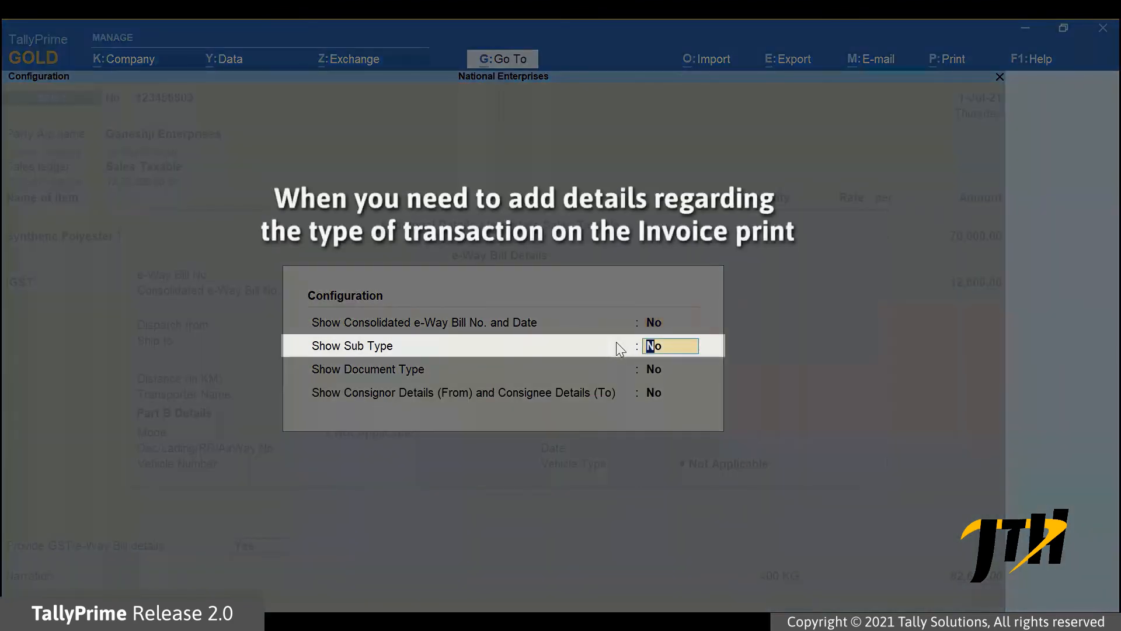
text(y)
key(ctrl+a)
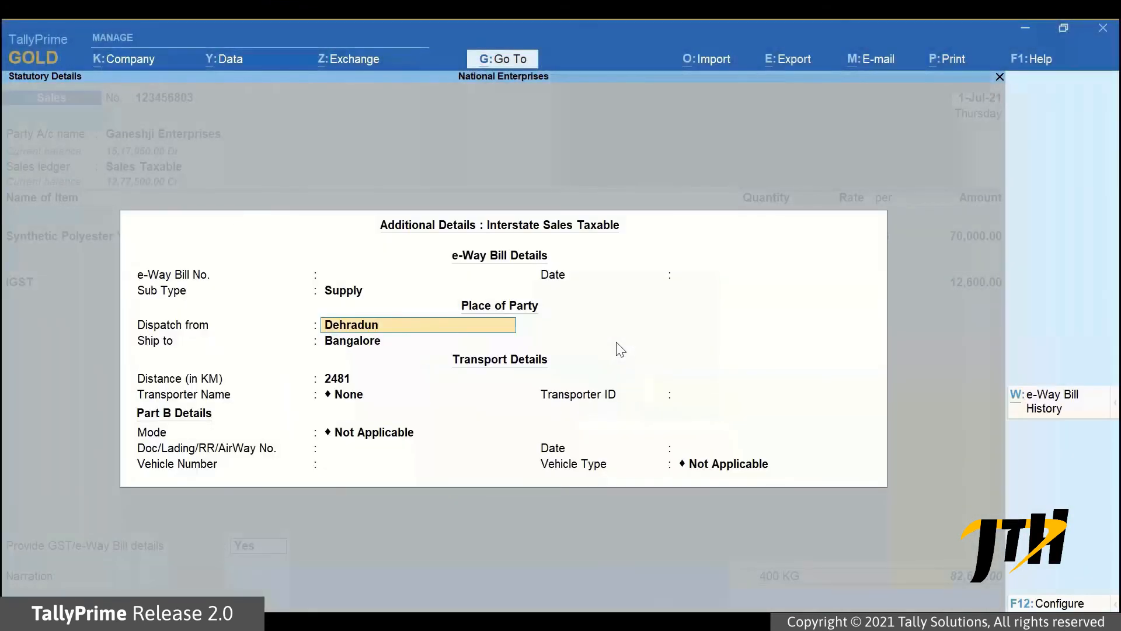
- Review the available Sub Type options for the e-Way Bill and keep Supply selected
key(Up)
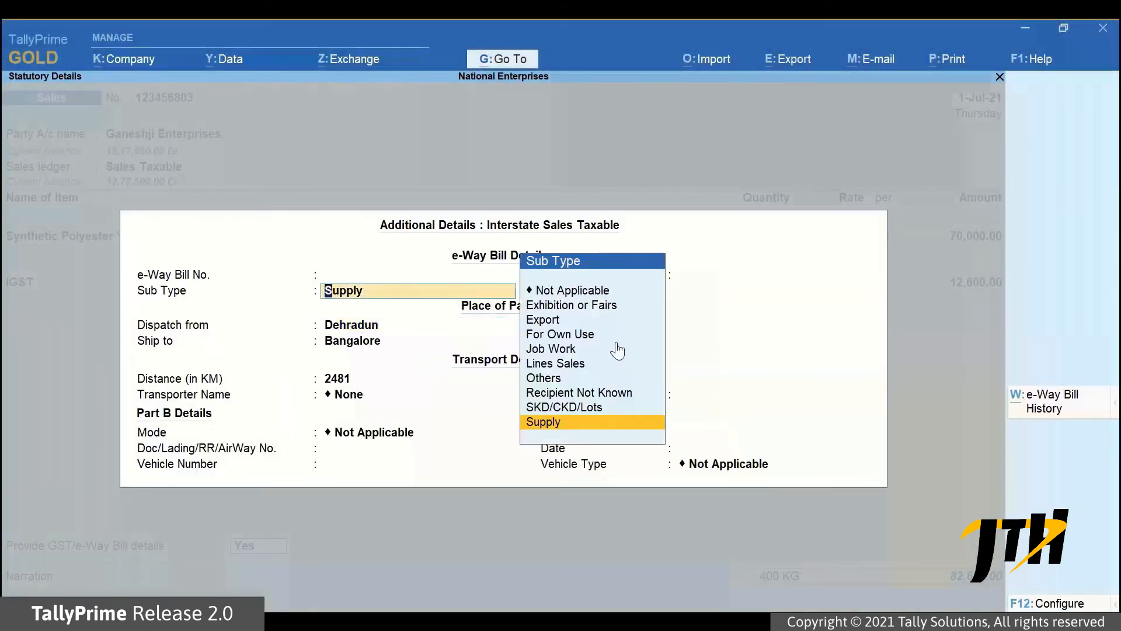
key(Up)
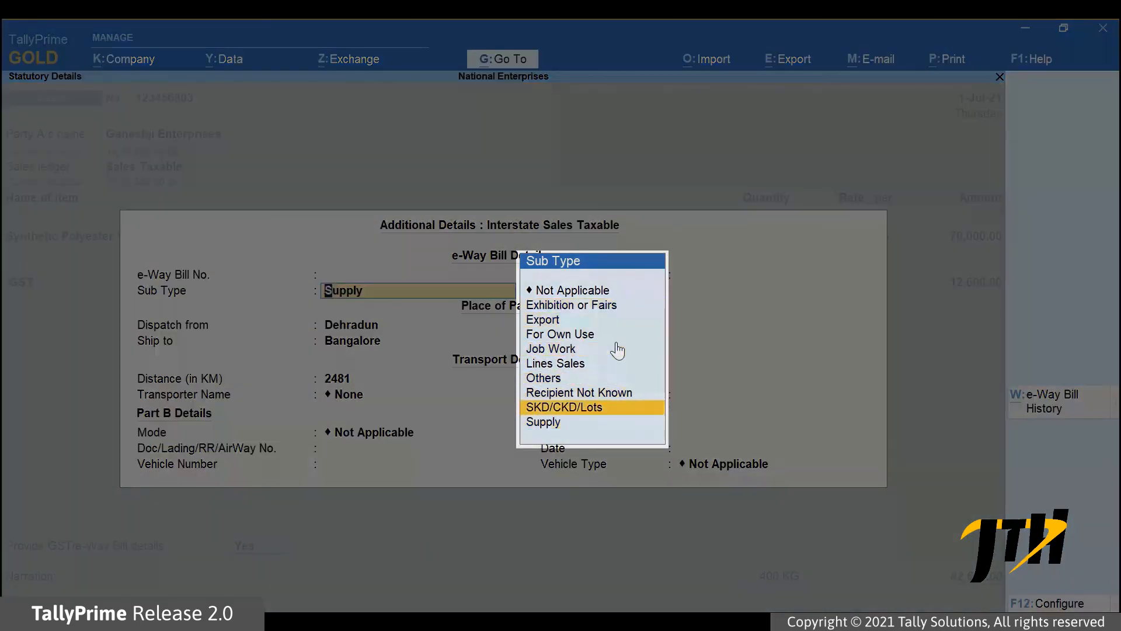
key(Down)
key(Return)
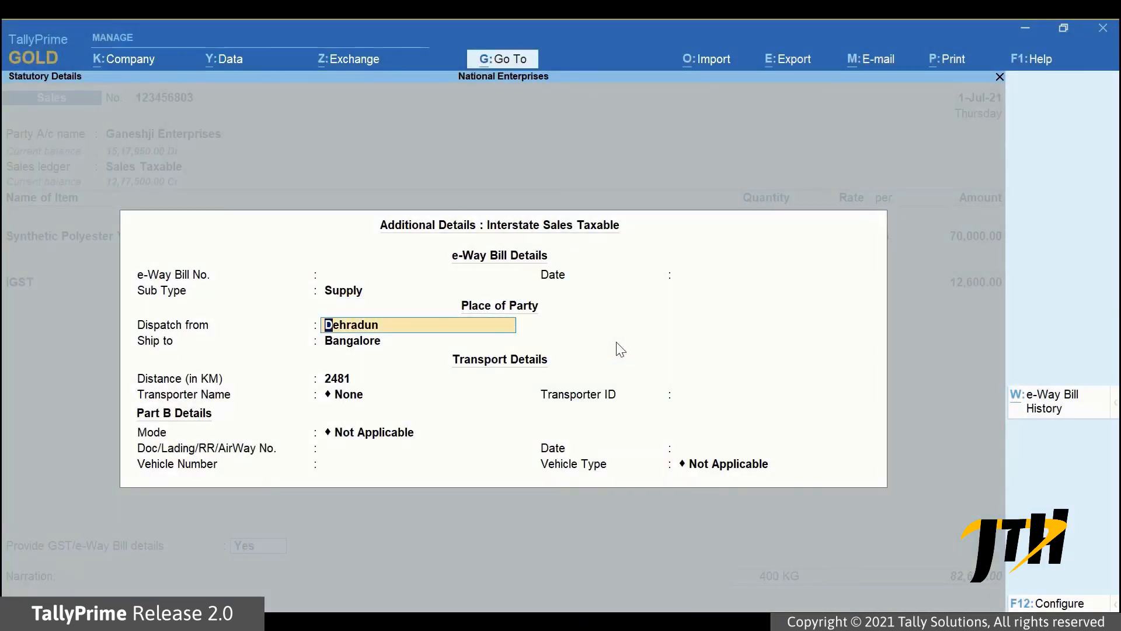
- Configure the e-Way Bill details with Show Document Type set to Yes
key(F12)
key(Return)
key(Return)
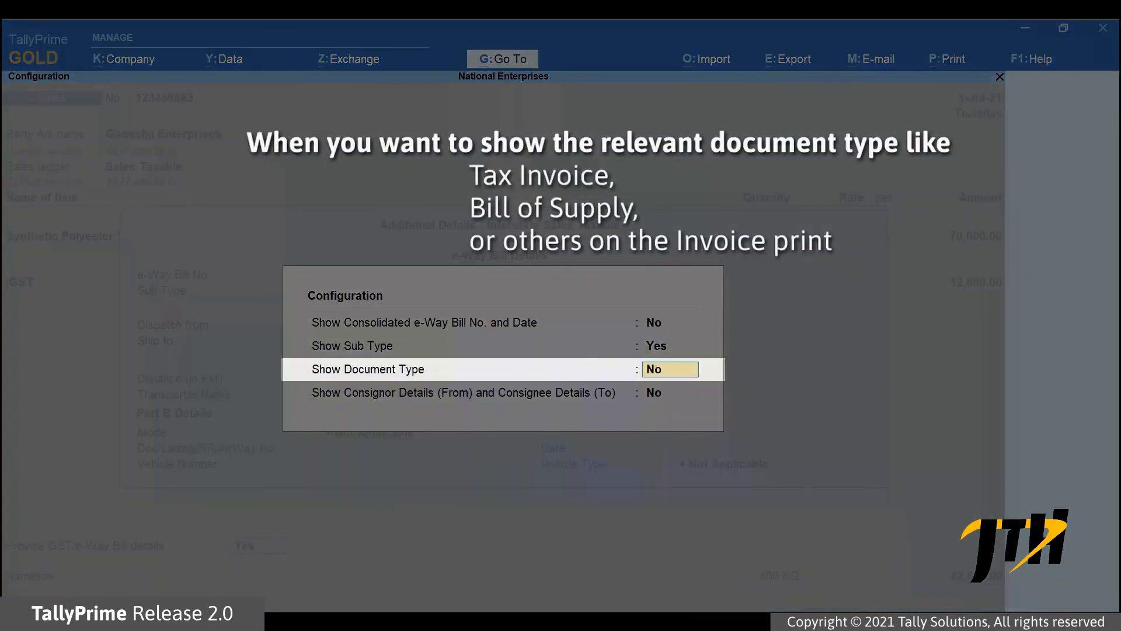
text(y)
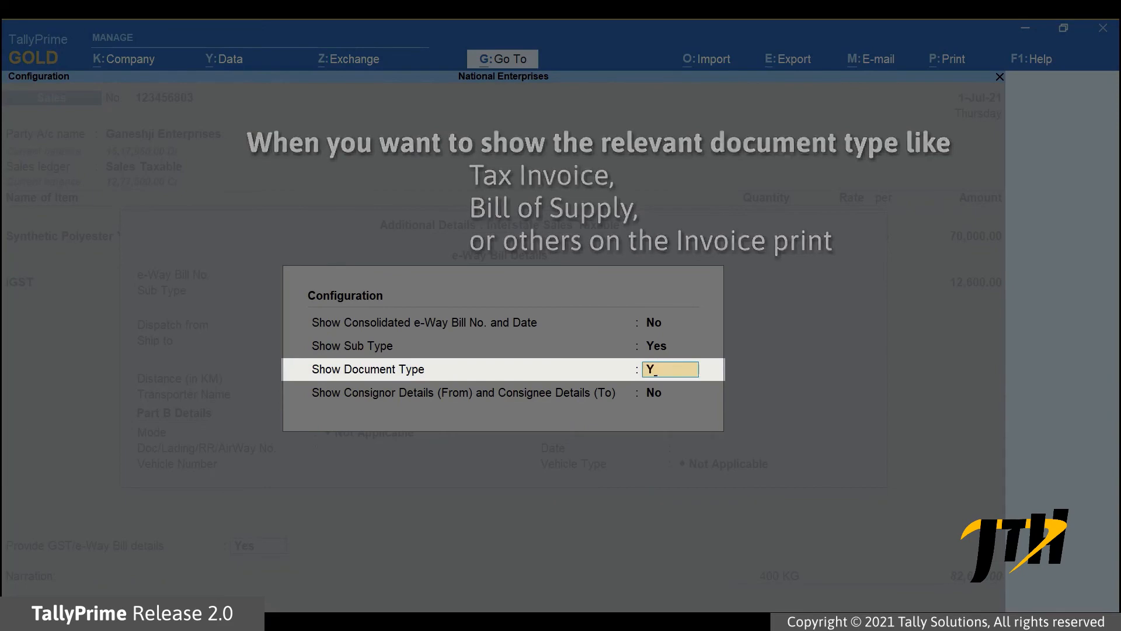
key(Return)
key(Return)
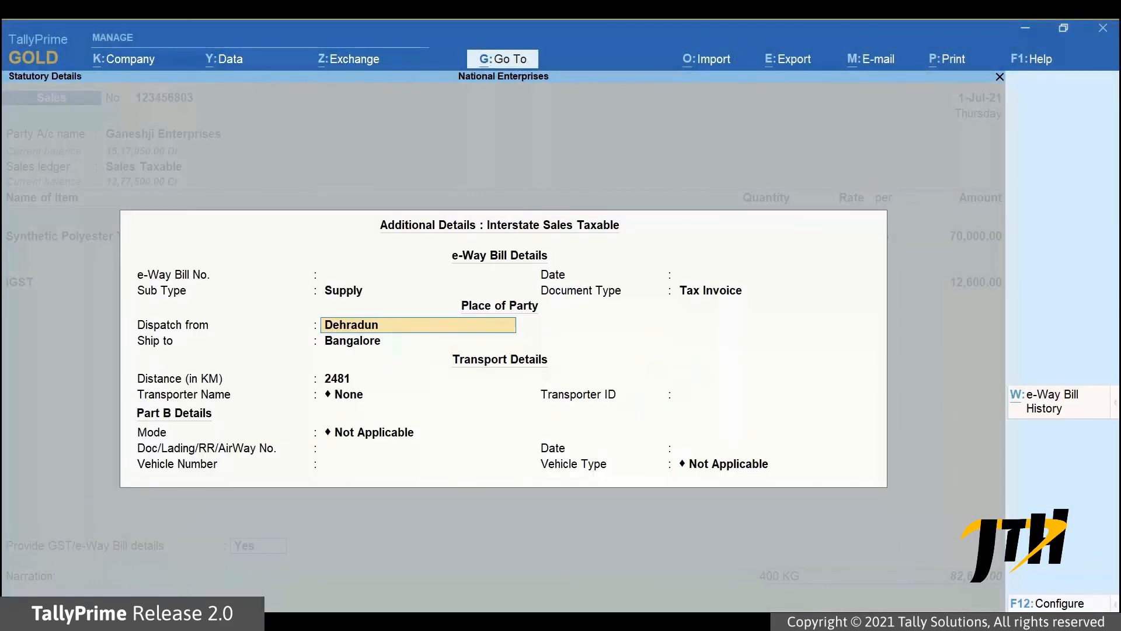
- Review the available Document Type options for the e-Way Bill and keep Tax Invoice selected
key(Up)
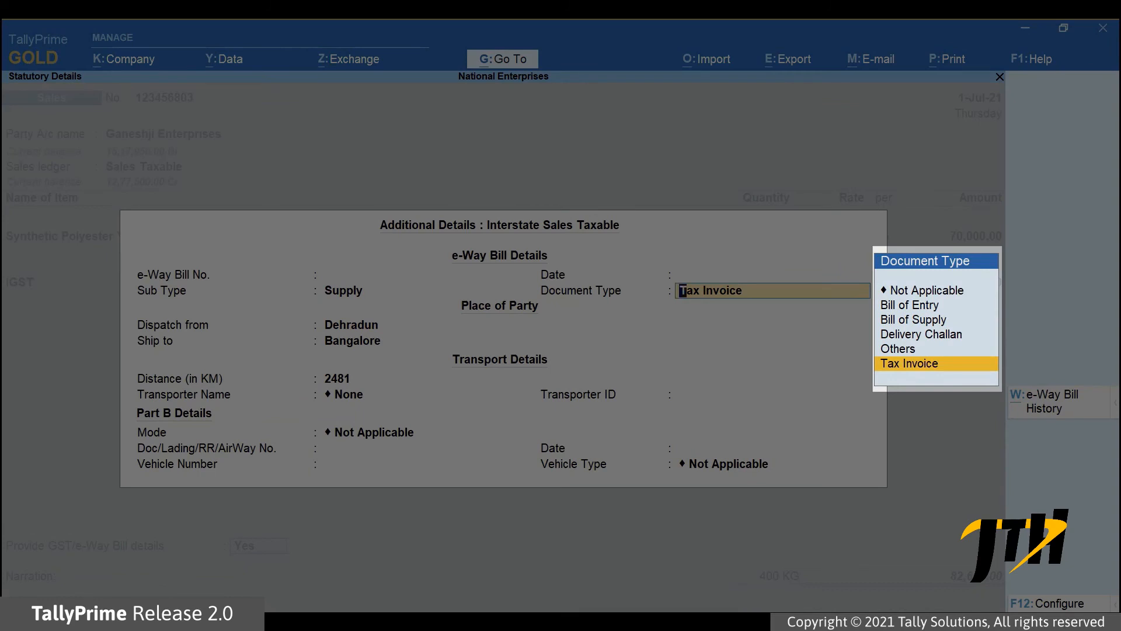
key(Up)
key(Up)
key(Up)
key(Up)
key(Down)
key(Down)
key(Down)
key(Up)
key(Up)
key(Down)
key(Down)
key(Down)
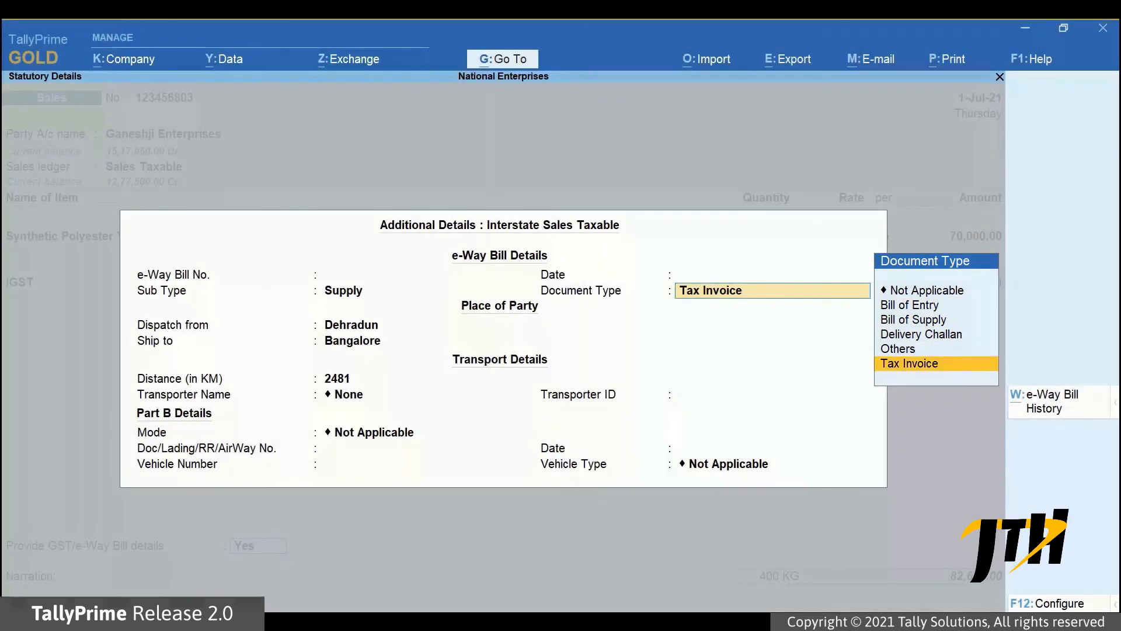
key(Return)
- Configure the e-Way Bill details with Show Consignor Details (From) and Consignee Details (To) set to Yes
key(F12)
key(Return)
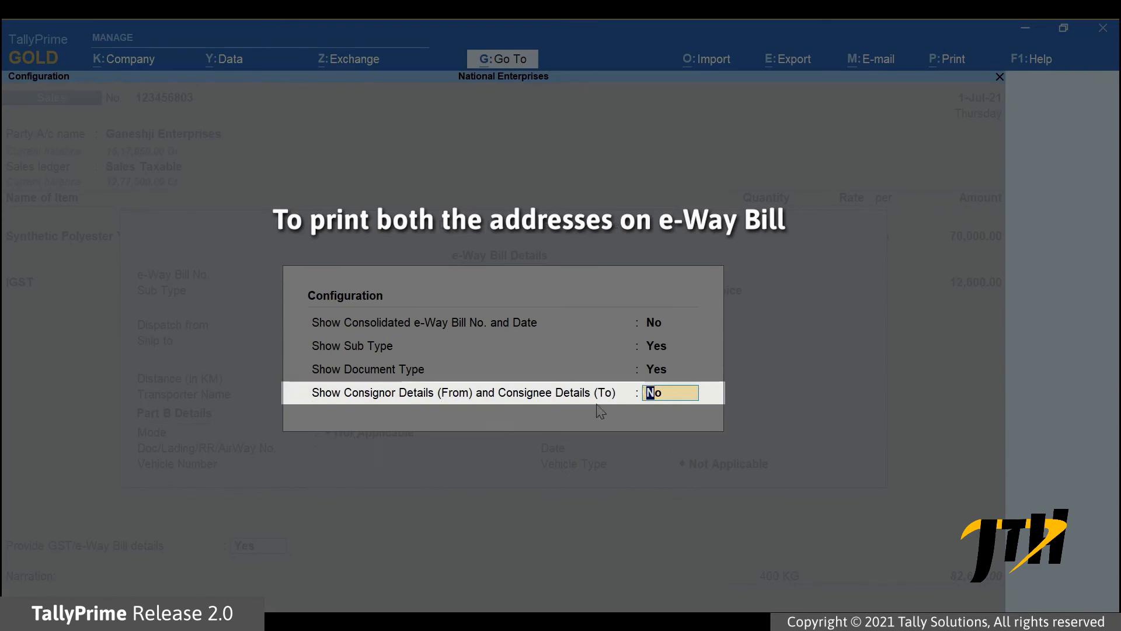
text(Yes)
key(Return)
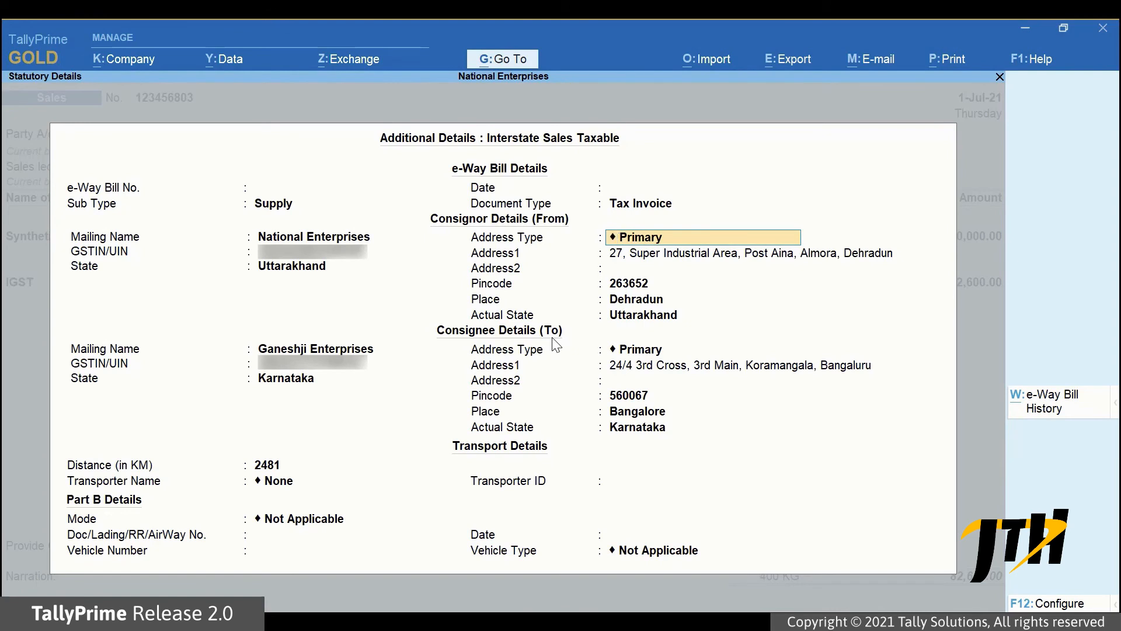
- Accept Supply, Tax Invoice and the Primary address type, along with the existing consignor and consignee address details
key(BackSpace)
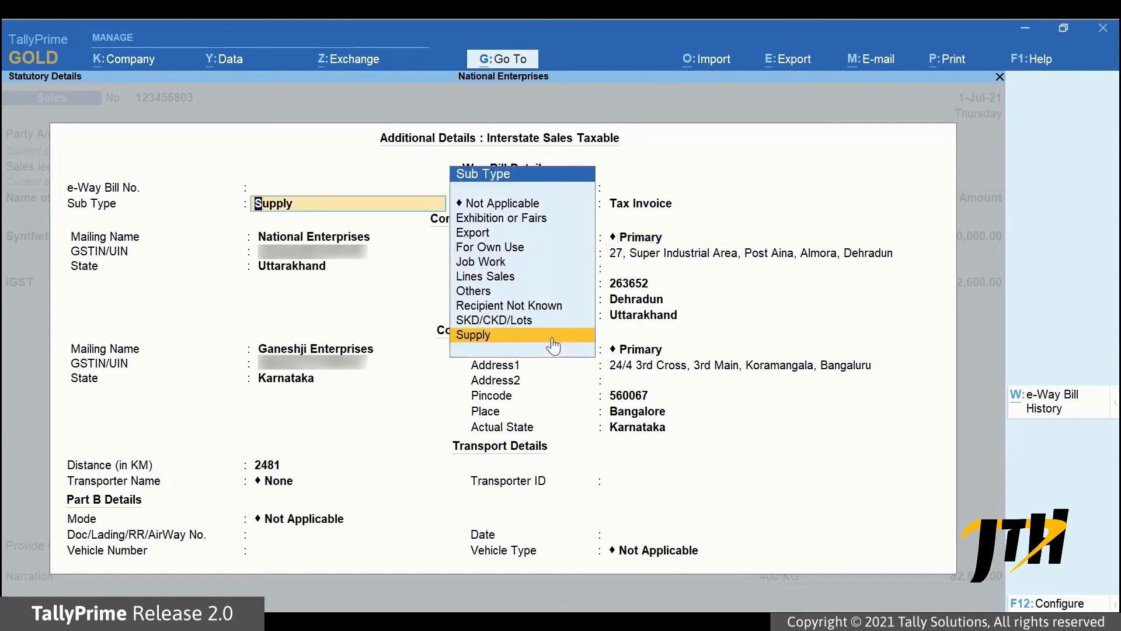
key(Return)
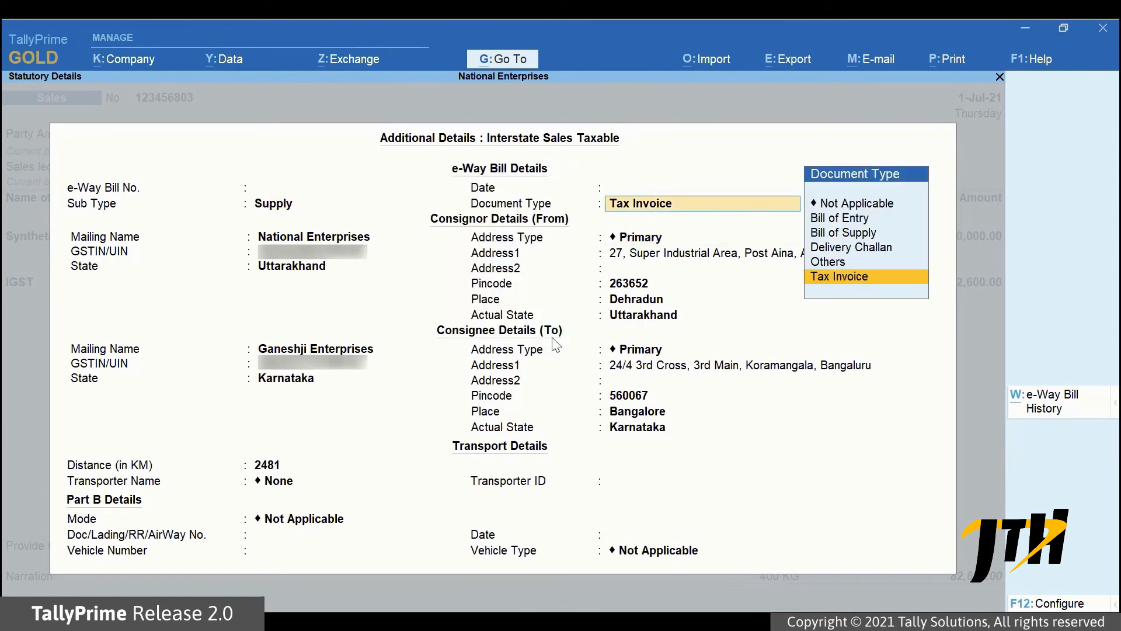
key(Return)
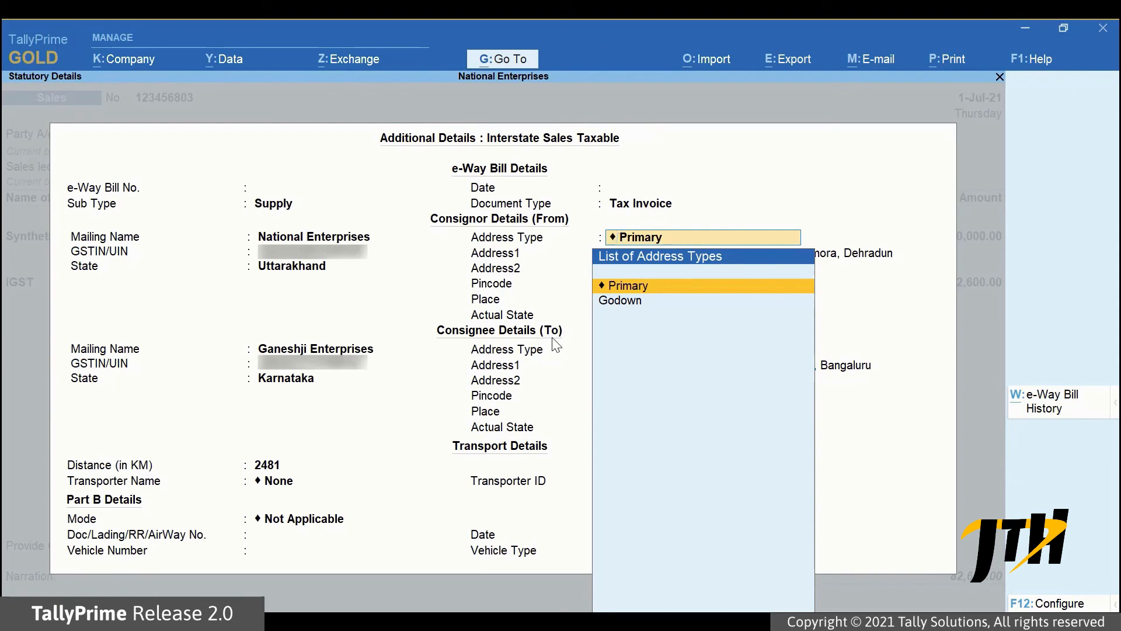
key(Return)
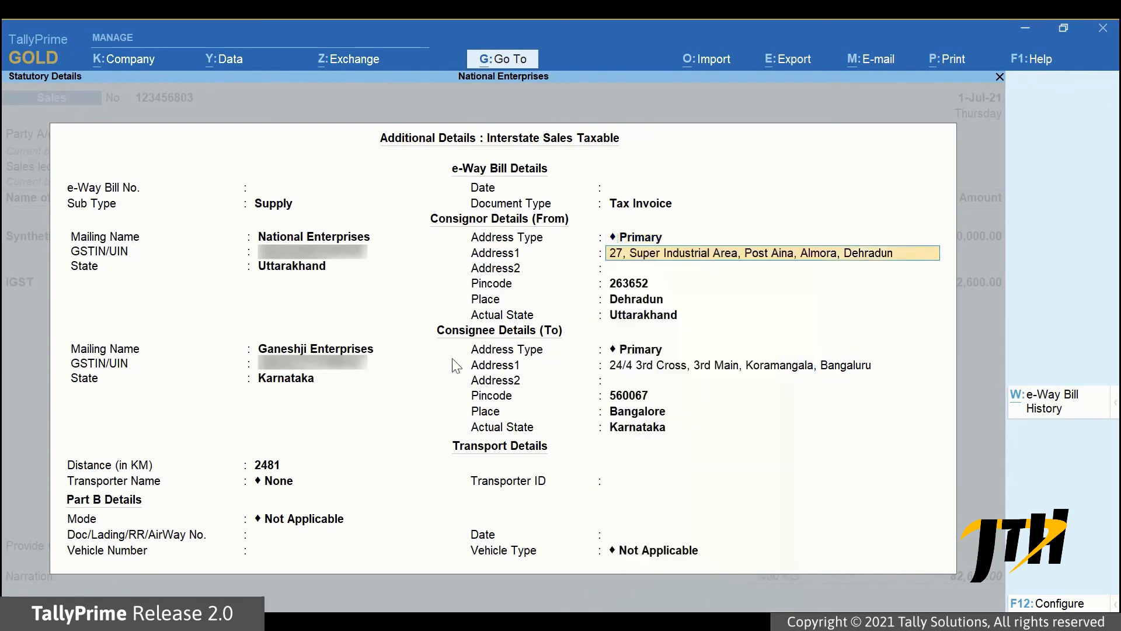
key(Return)
key(Return)
key(Return)
key(Return)
key(Return)
key(Return)
key(Return)
key(Return)
key(Return)
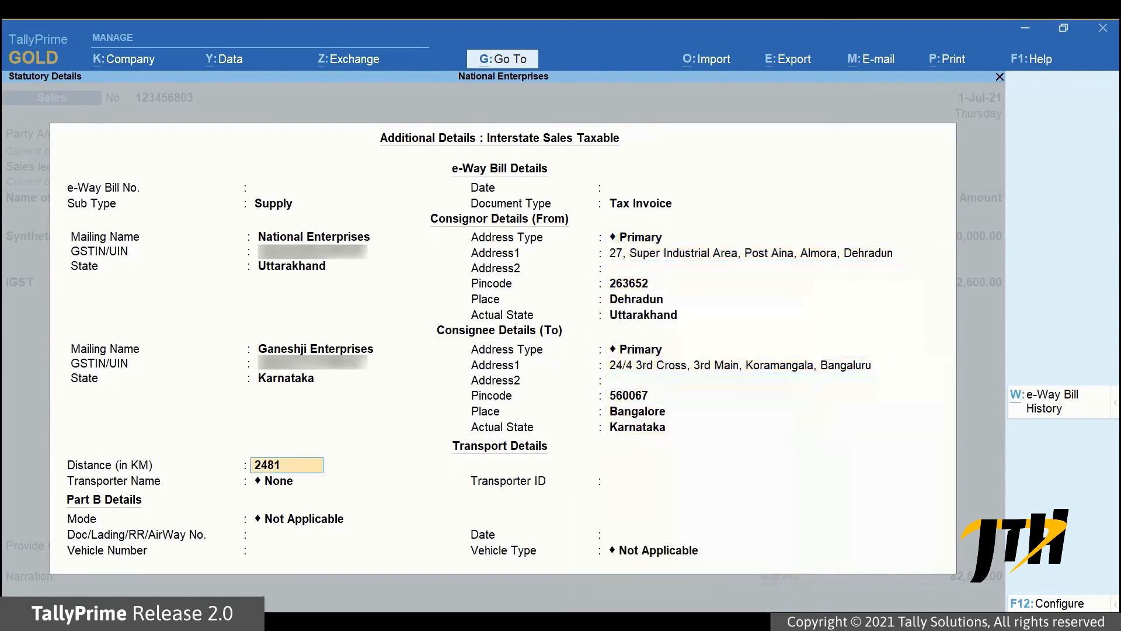
- Keep the existing distance, choose Vijay Transport as transporter, set Mode to 1 - Road and leave the document number blank
key(Return)
key(Down)
key(Return)
key(Return)
key(Down)
key(Return)
key(Return)
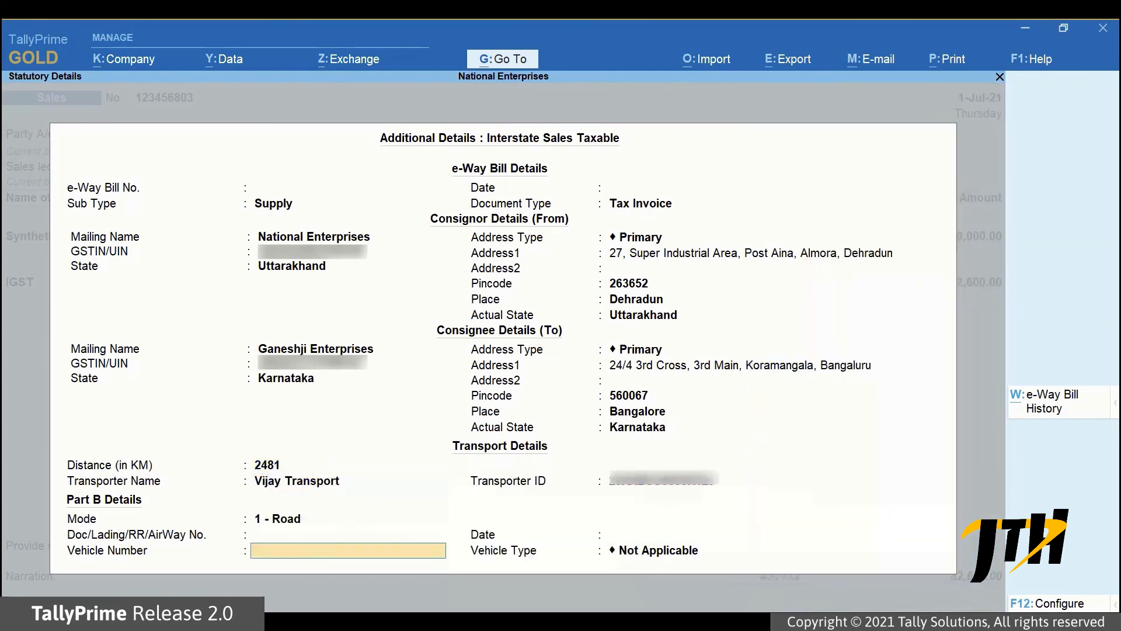
text(KA05N3241)
key(Return)
key(Down)
key(Down)
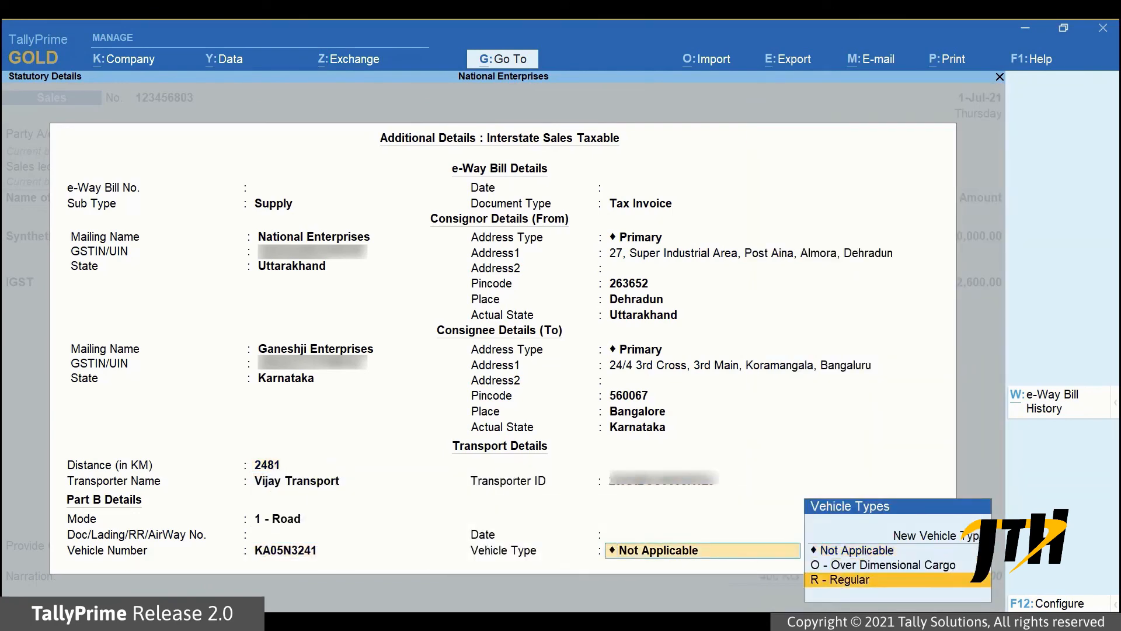
key(Return)
- Save the 400 KG invoice and send its voucher details for e-Way Bill generation
key(ctrl+a)
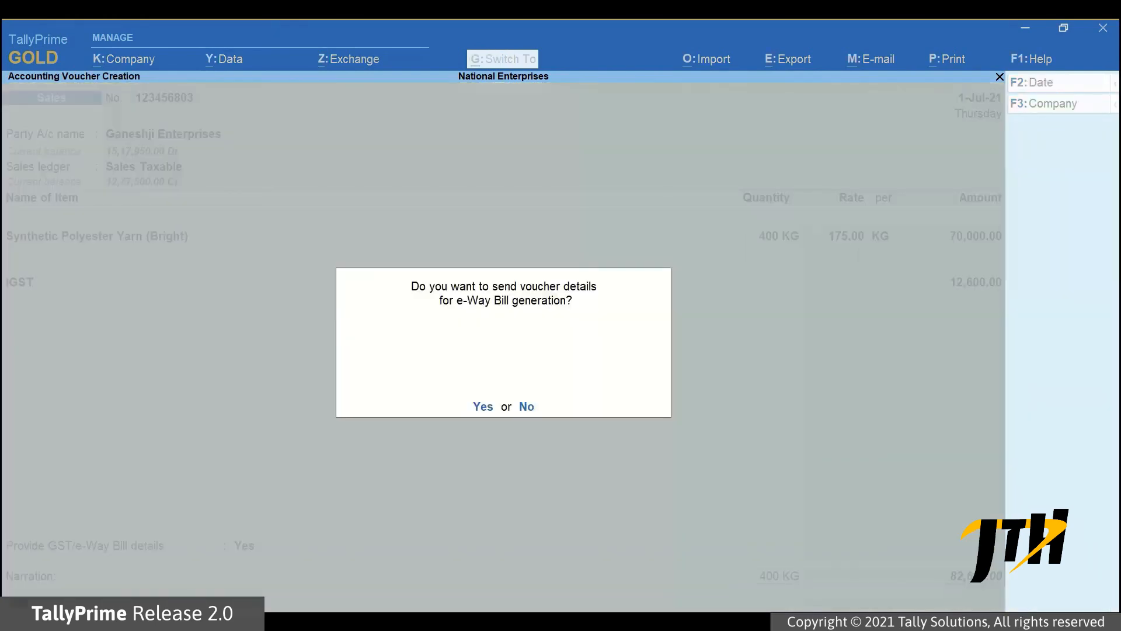
key(y)
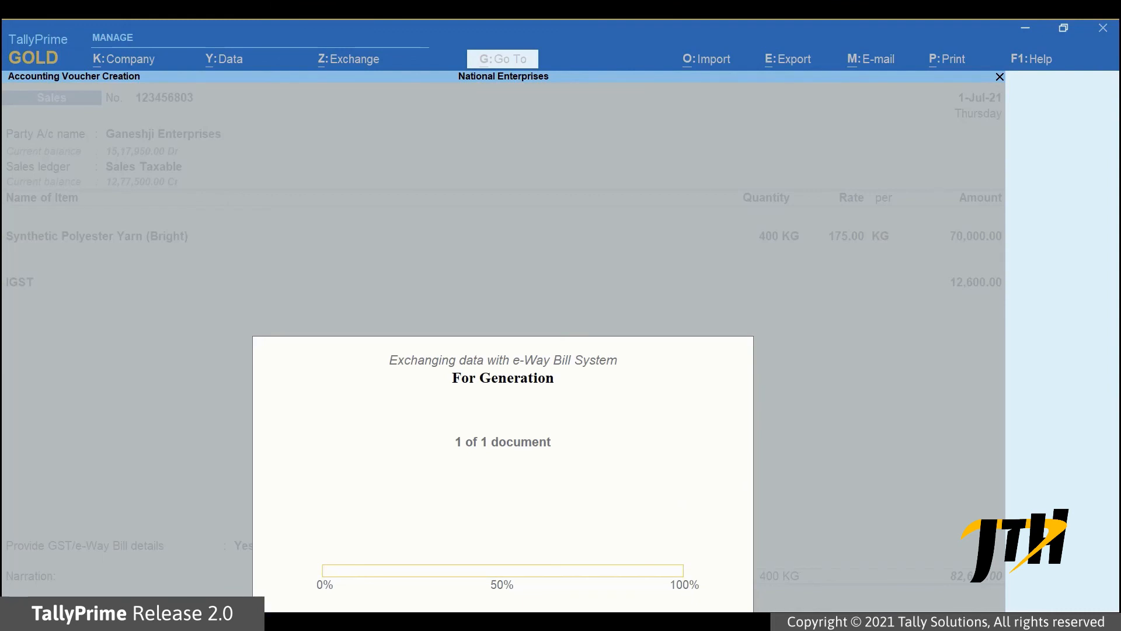
key(Return)
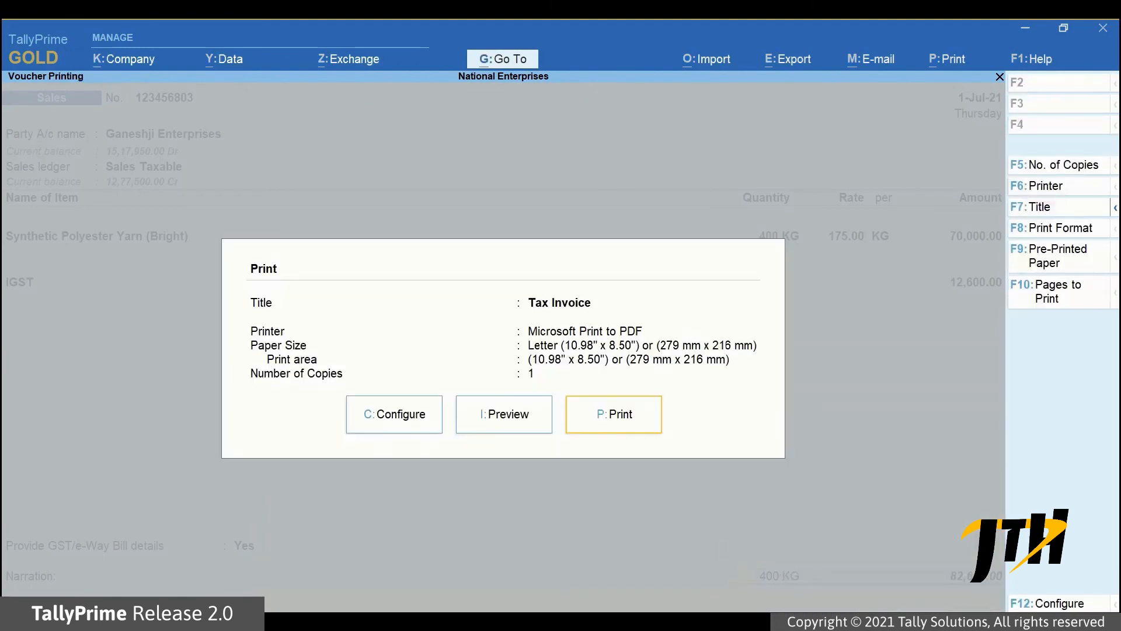
- Preview the invoice print and zoom in on the generated e-Way Bill
click(502, 425)
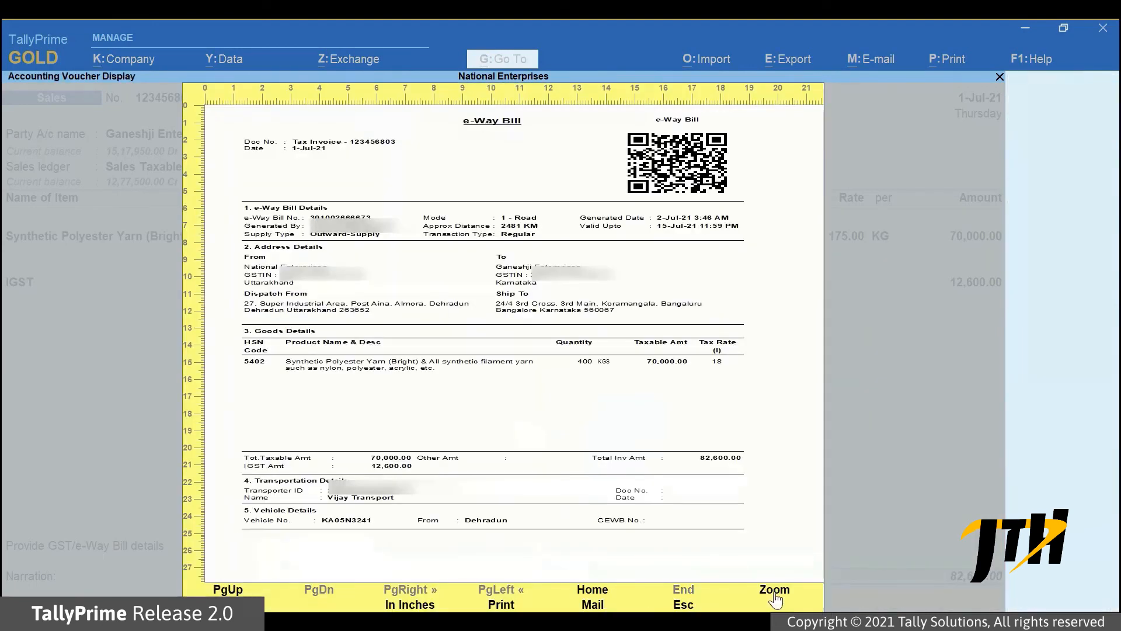
click(775, 593)
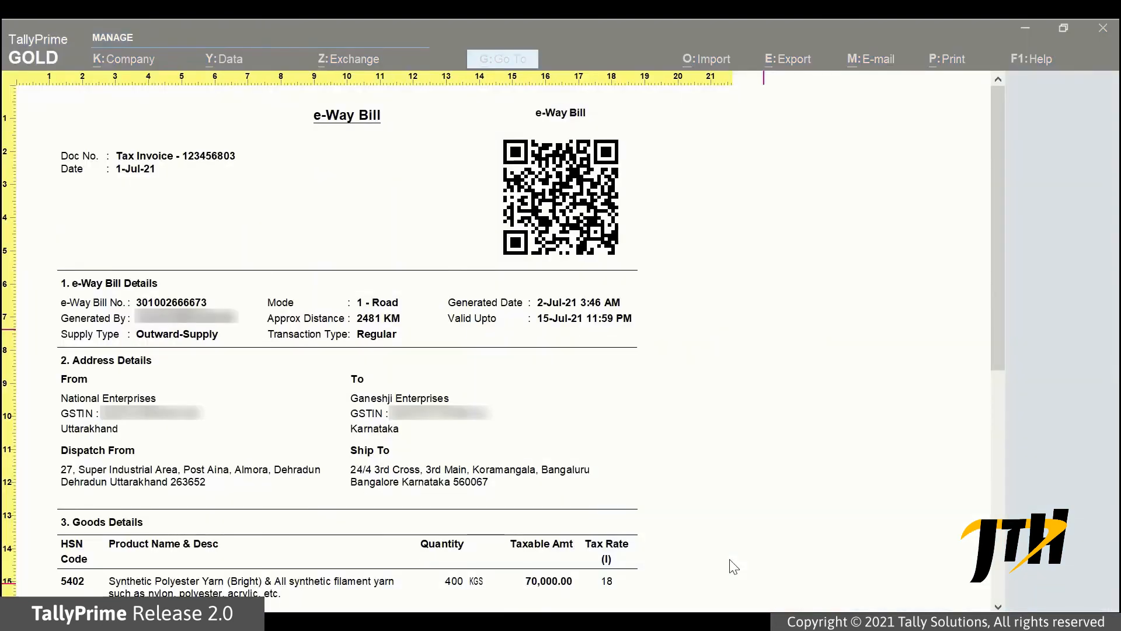